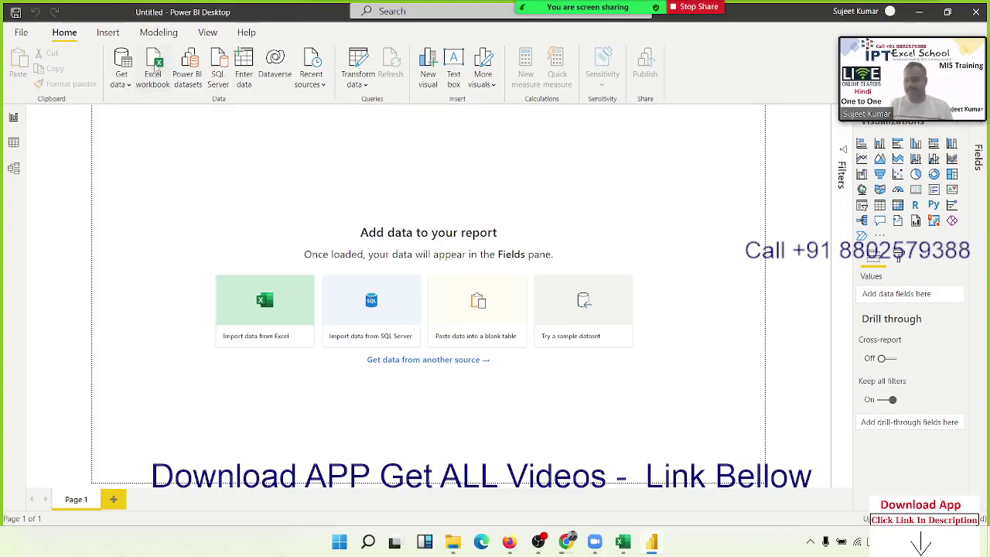
- Connect to the NData.xlsx Excel workbook on Local Disk (E:)
left_click(155, 68)
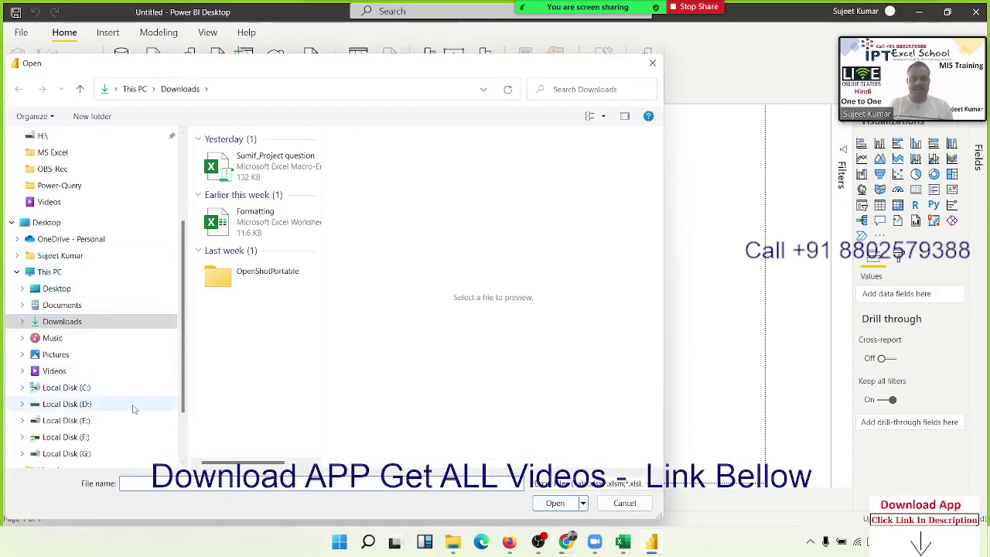
scroll(109, 402, "down", 1)
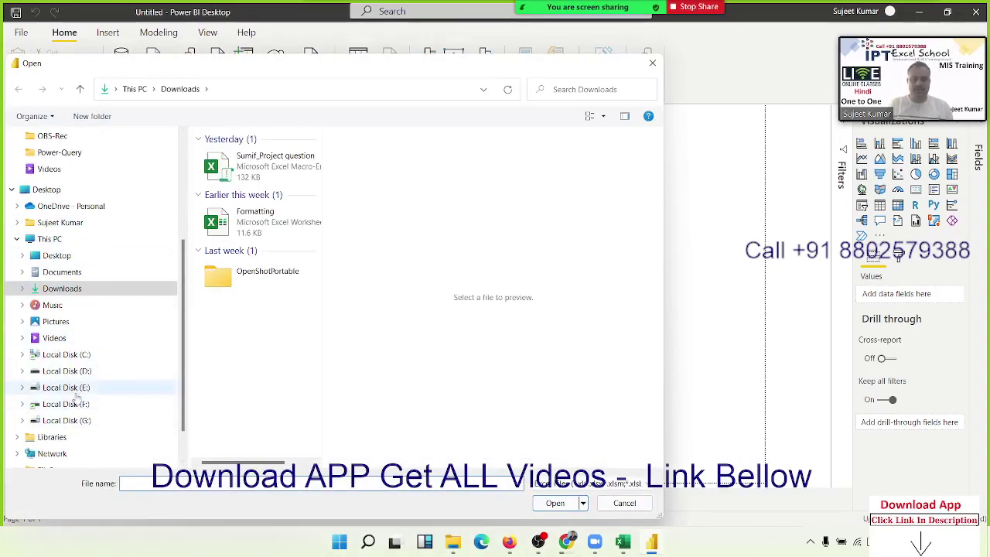
left_click(76, 393)
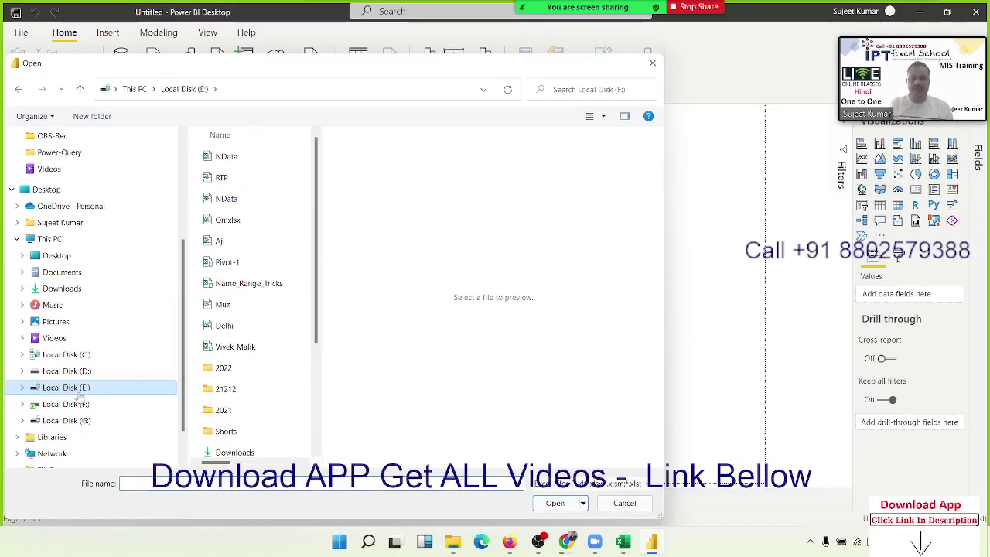
left_click(224, 162)
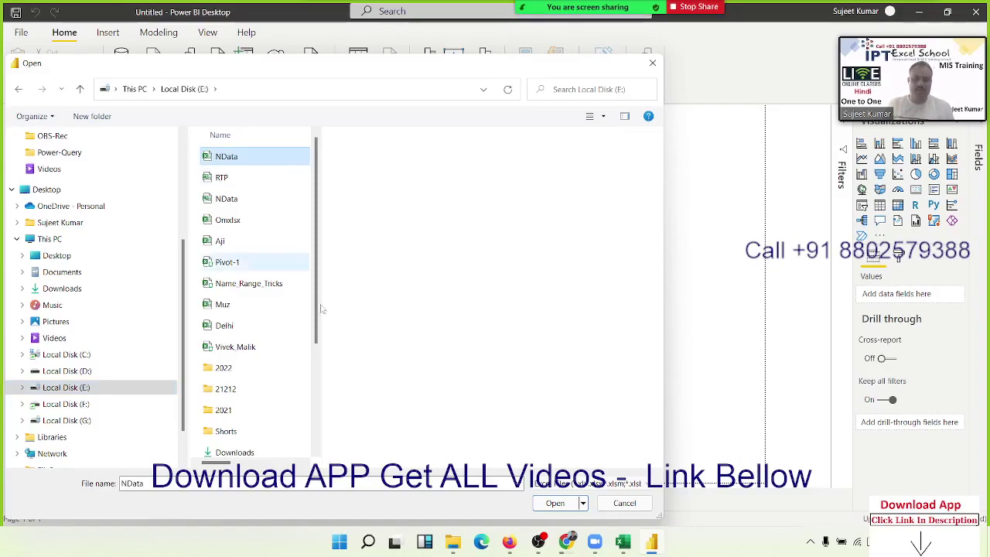
left_click(560, 509)
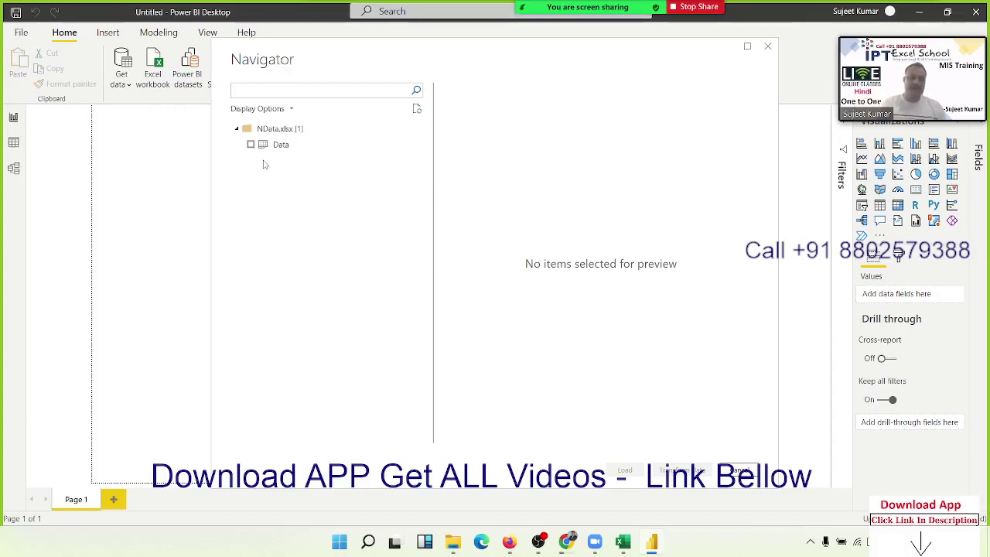
- Preview the Data sheet across to its Total, GST, Gtotal and Zone columns, then tick it for loading
left_click(263, 146)
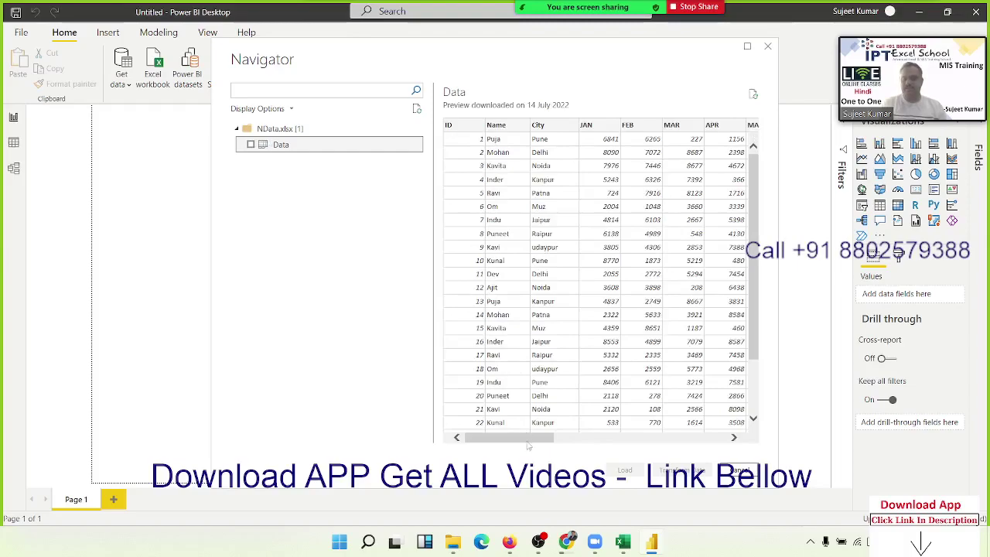
mouse_move(528, 446)
left_mouse_down()
mouse_move(741, 442)
mouse_move(463, 442)
mouse_move(719, 439)
left_mouse_up()
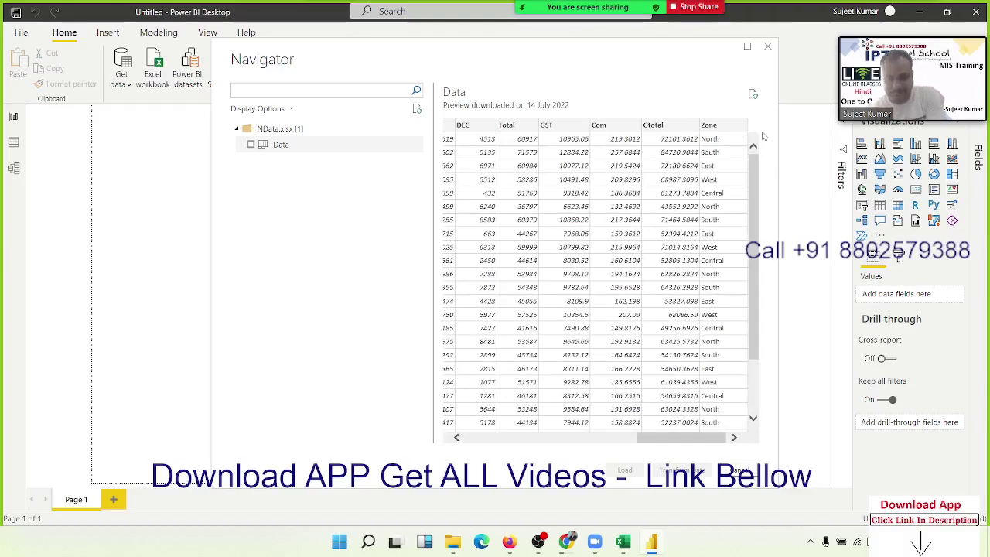
left_click(292, 148)
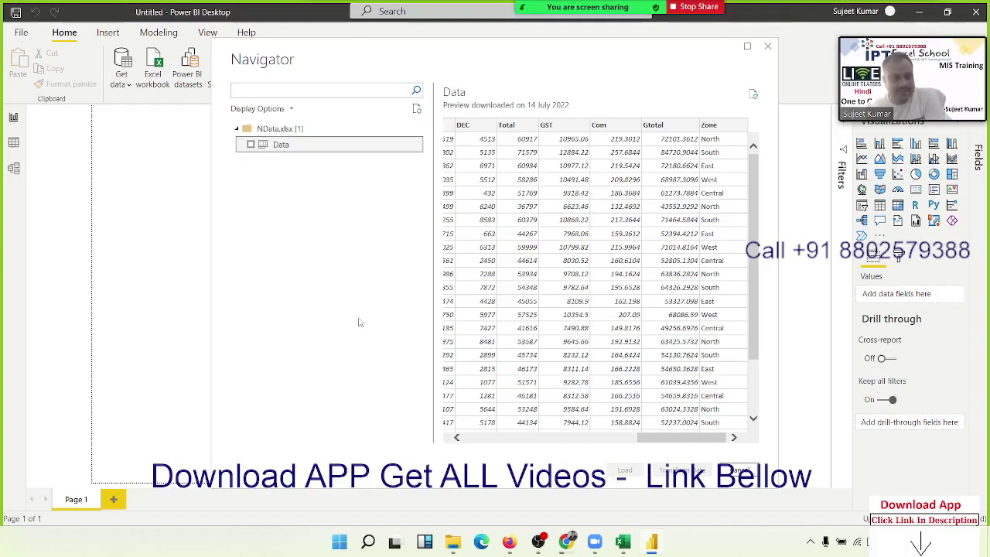
left_click(250, 145)
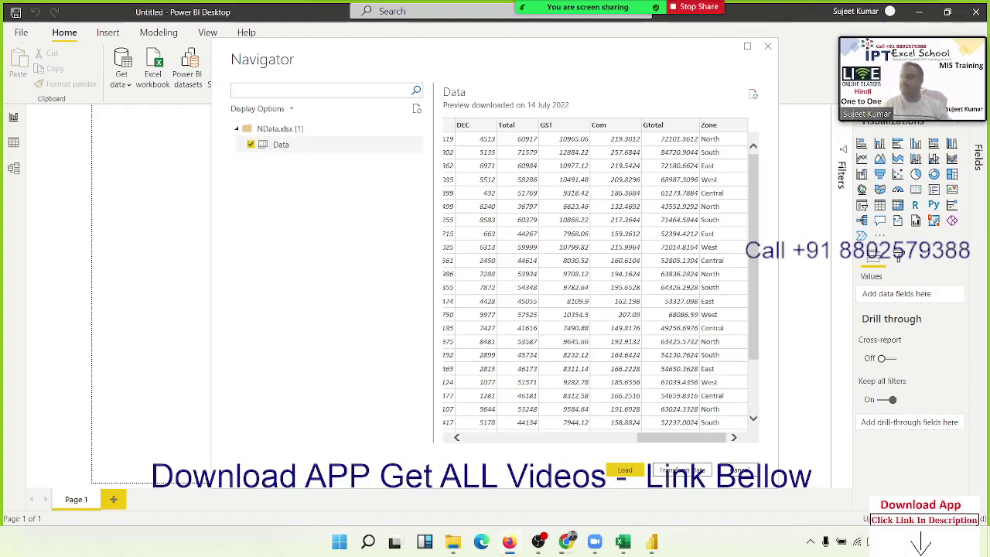
mouse_move(565, 541)
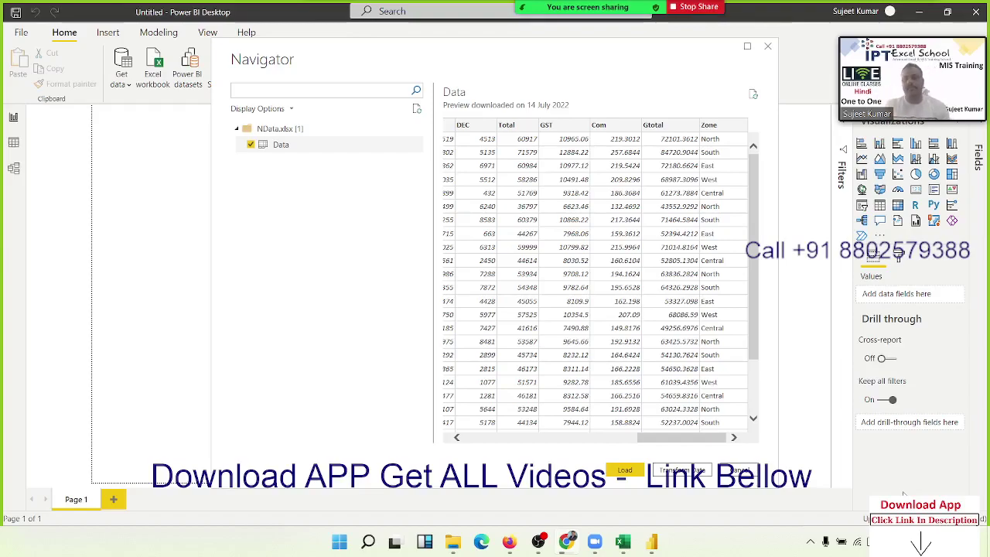
- Load the Data sheet and expand the Data table's fields, APR through Zone, in the Fields pane
left_click(625, 471)
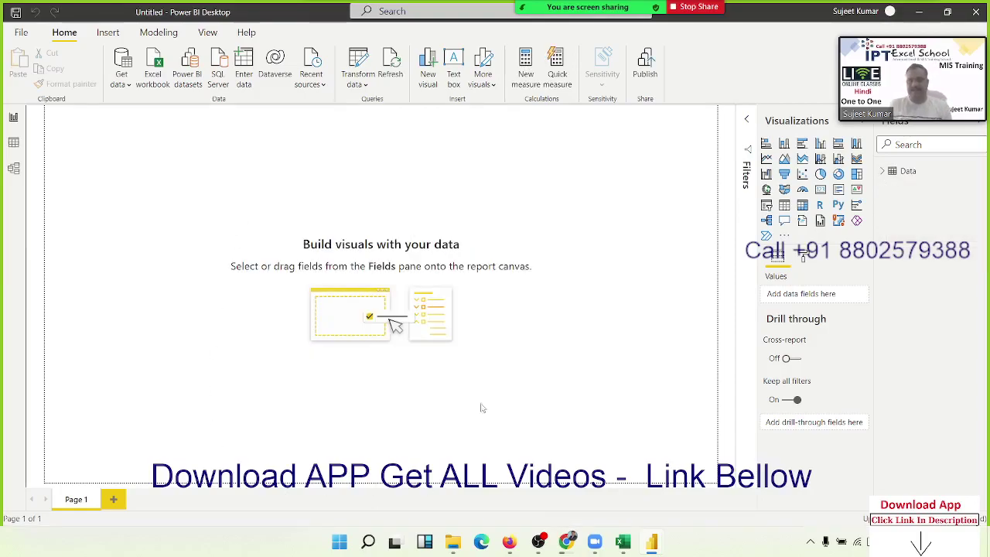
left_click(886, 173)
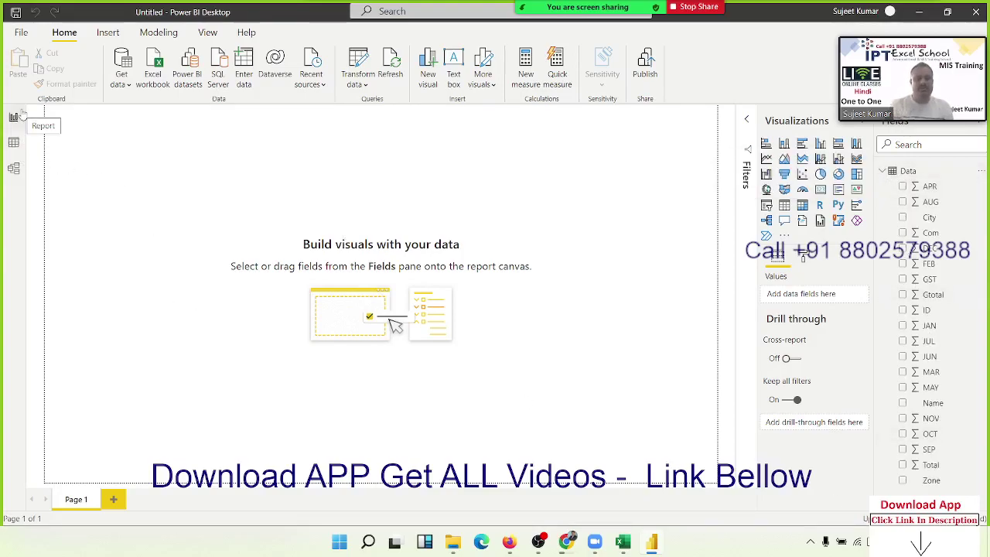
left_click(171, 193)
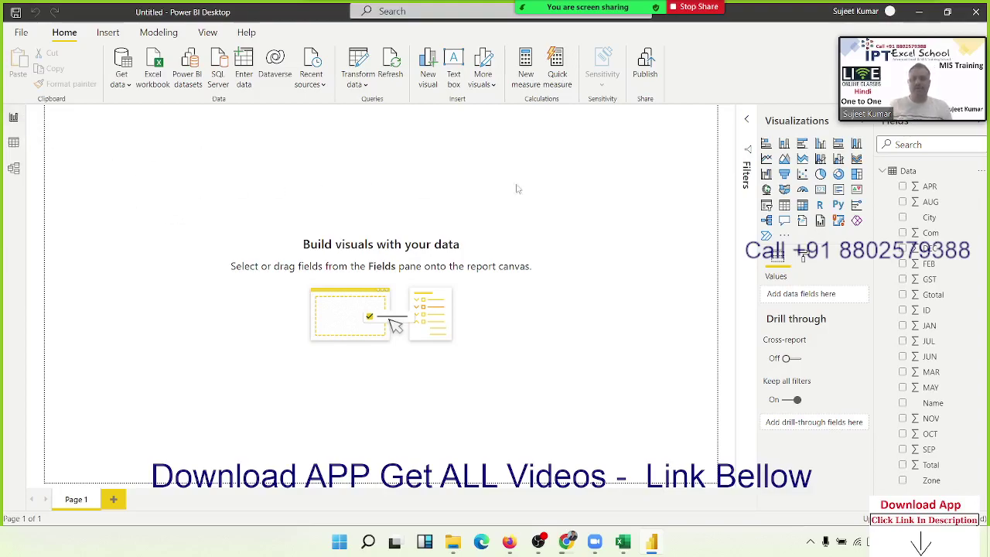
left_click(744, 123)
left_click(746, 123)
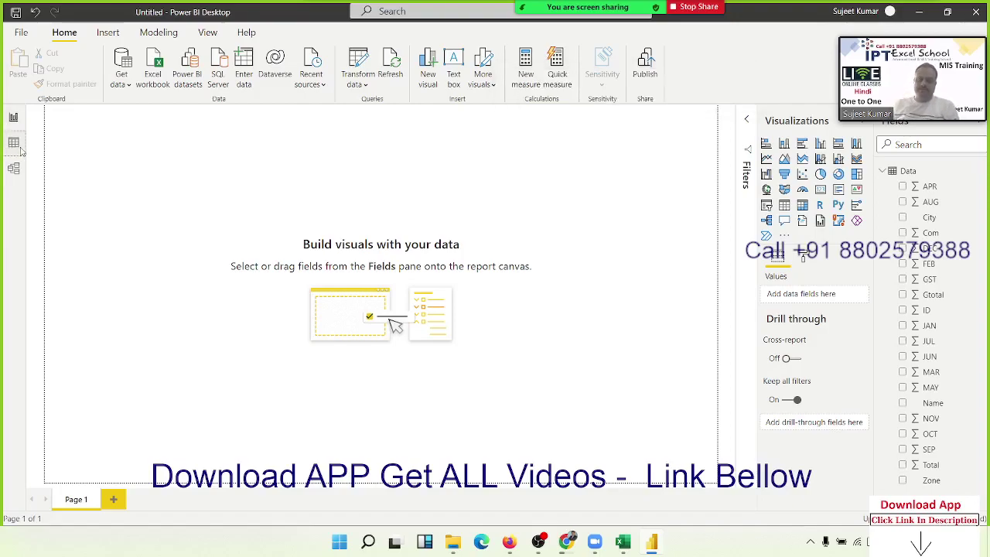
- Switch to Data view to see the Data table's 790 rows and expand its column list
left_click(21, 151)
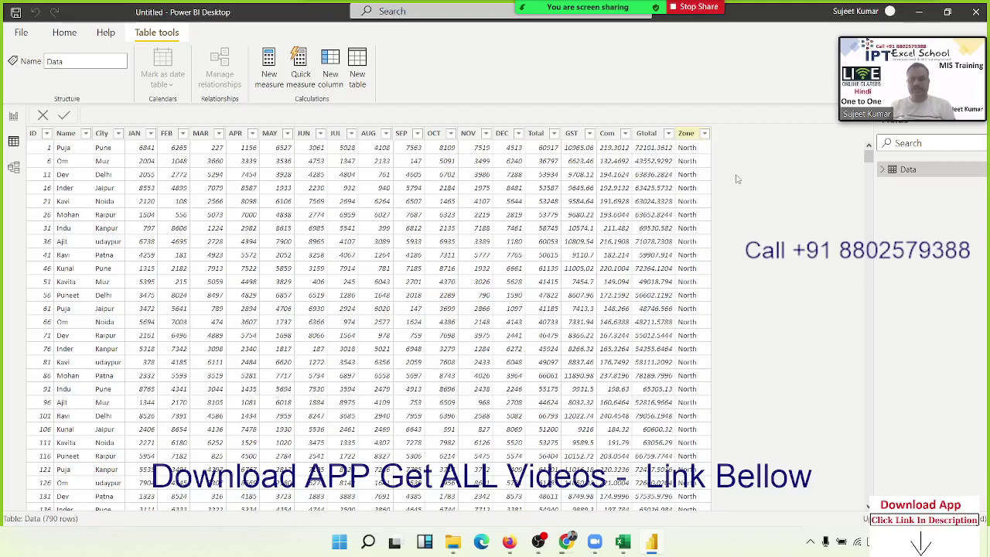
left_click(885, 172)
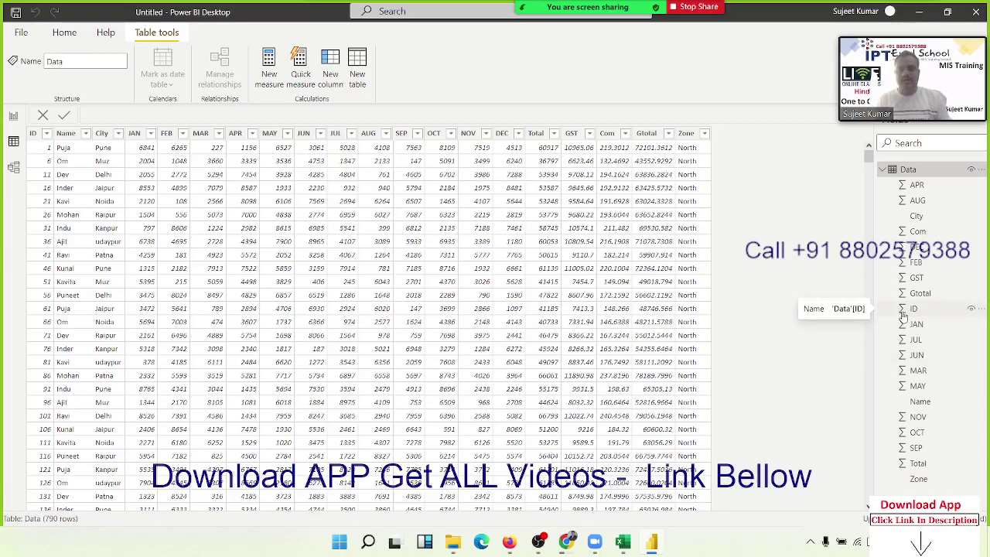
- Set the City column's data category to City, leaving summarization at Don't summarize
left_click(102, 135)
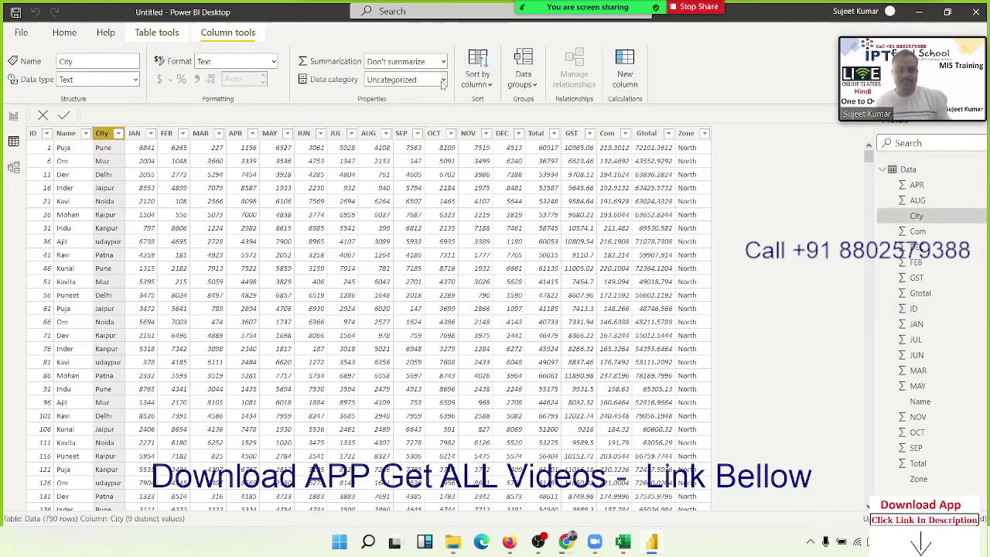
left_click(444, 80)
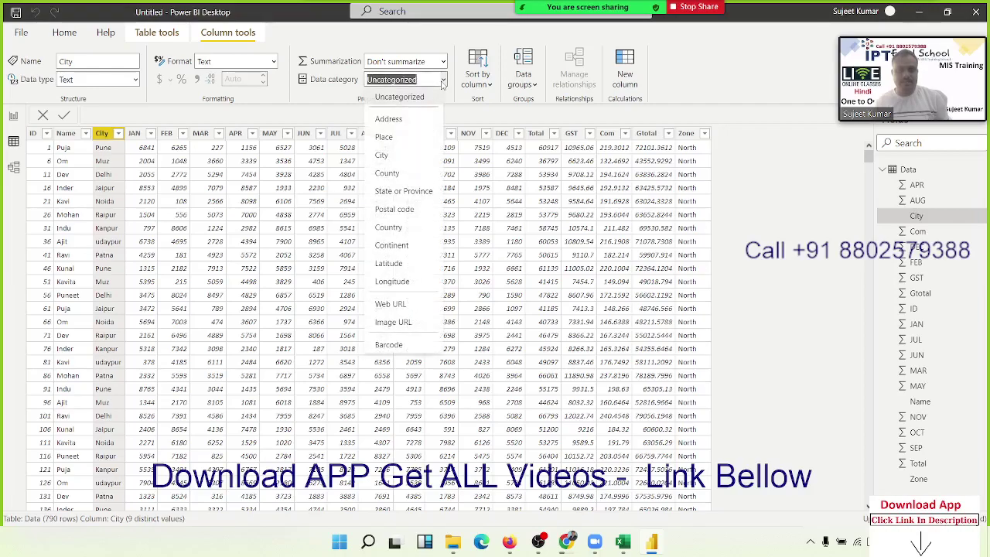
left_click(416, 162)
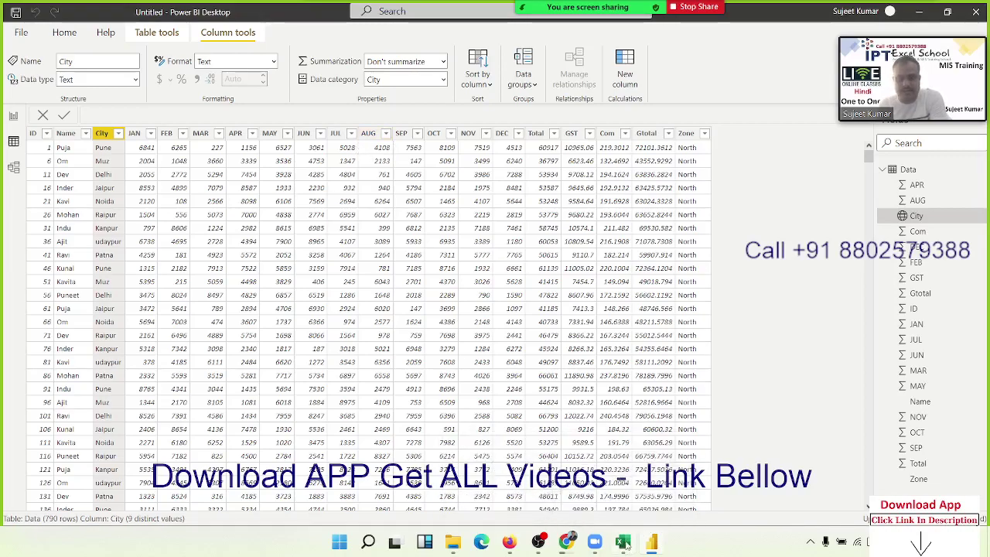
- In Excel, enter New Delhi in cell B4
left_click(625, 544)
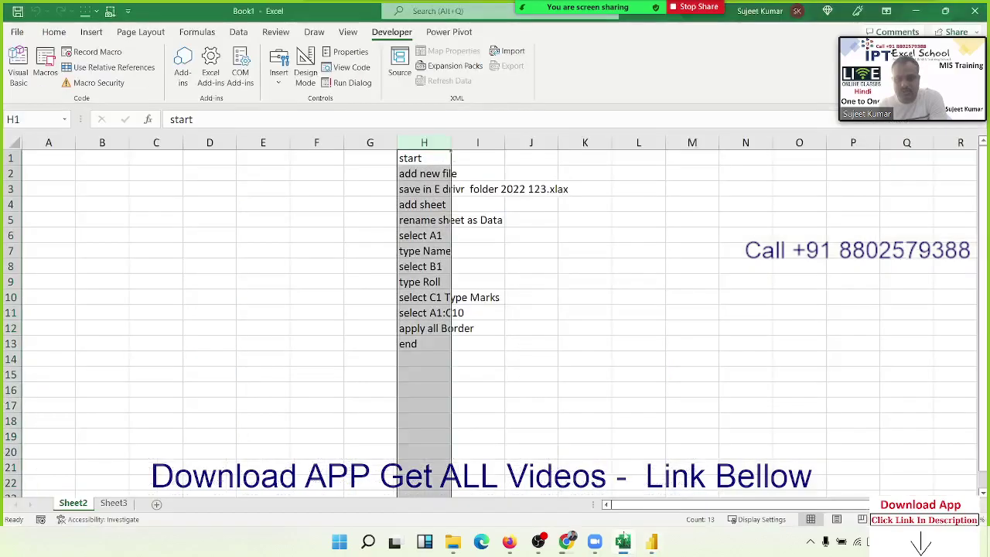
double_click(114, 214)
type("New")
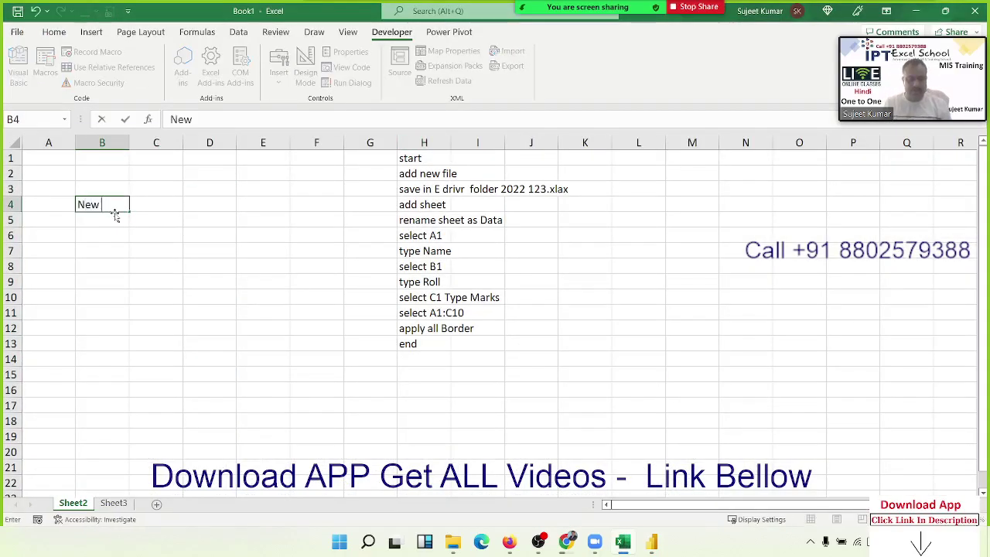
type("i")
key("BackSpace")
key("BackSpace")
type("Delhi")
key("Return")
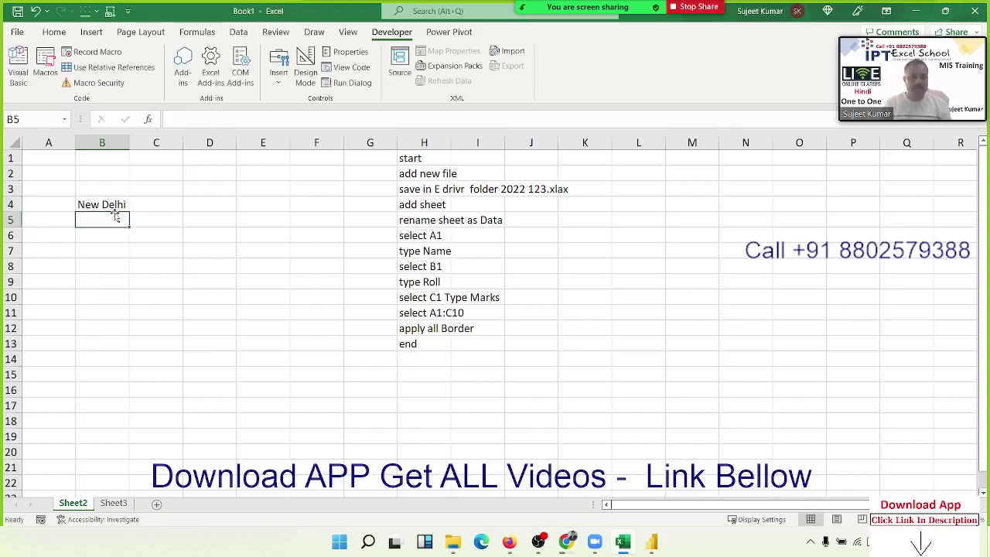
- Convert B4 to the Geography data type, bringing up three matching locations
left_click(115, 214)
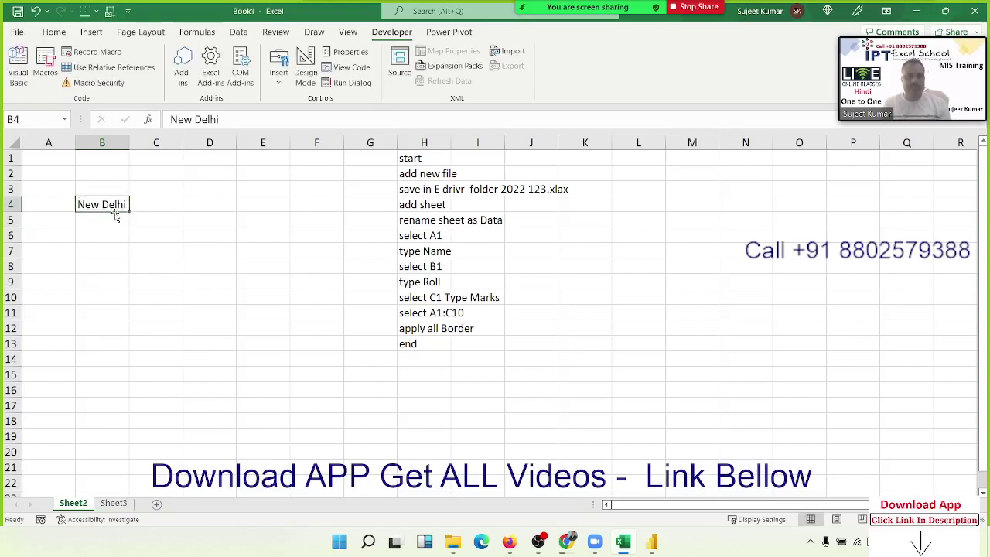
left_click(241, 33)
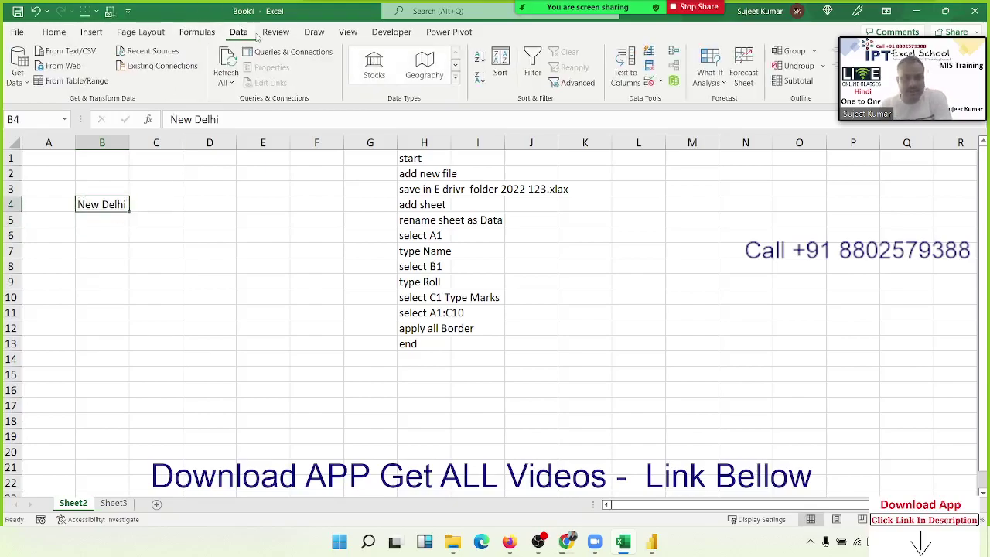
left_click(425, 76)
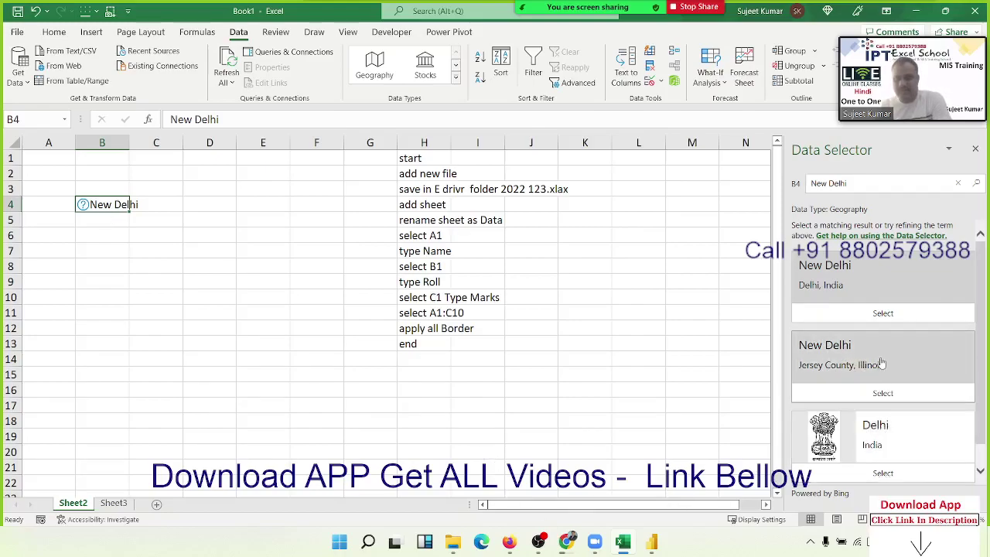
- Confirm the New Delhi location and insert its Name field into C4
scroll(882, 396, "down", 1)
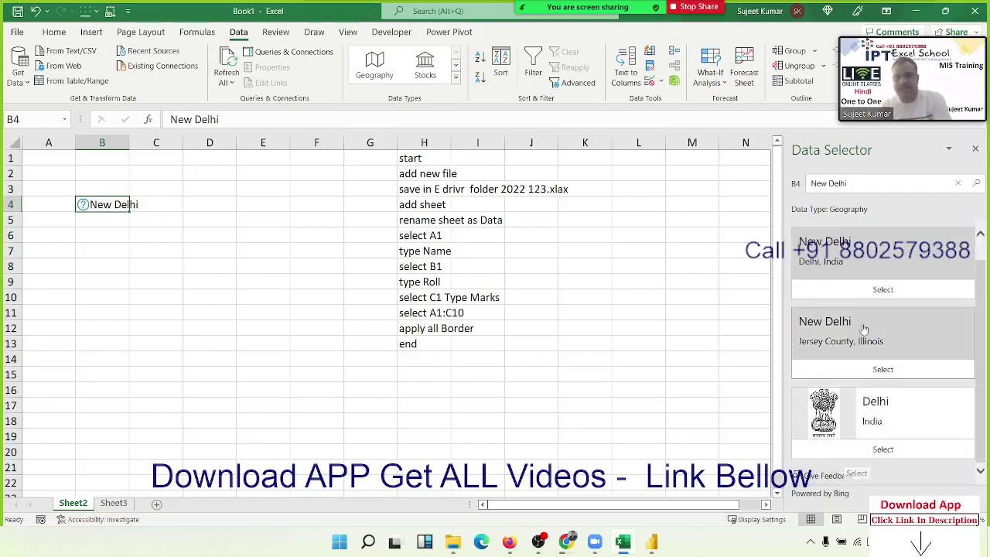
left_click(856, 369)
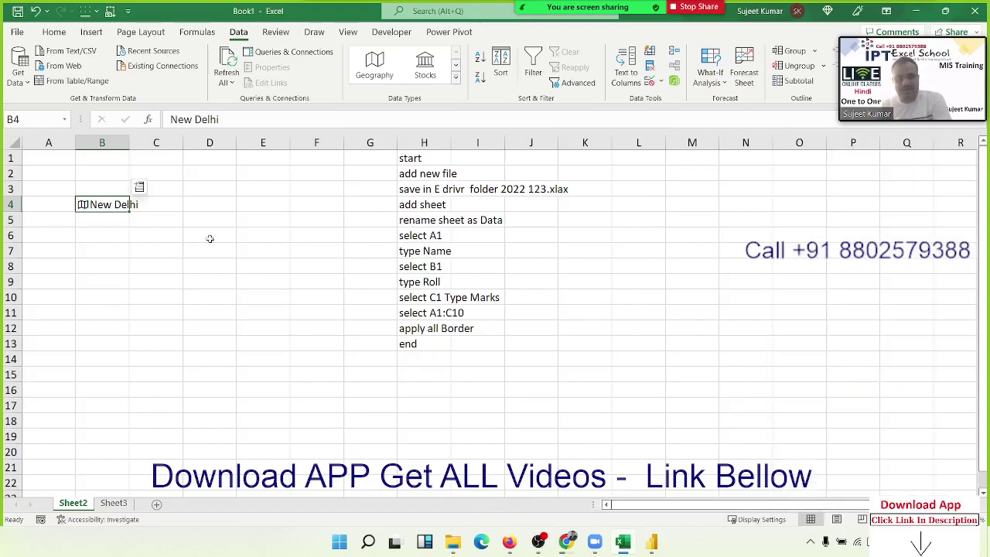
left_click_drag(106, 237, 106, 250)
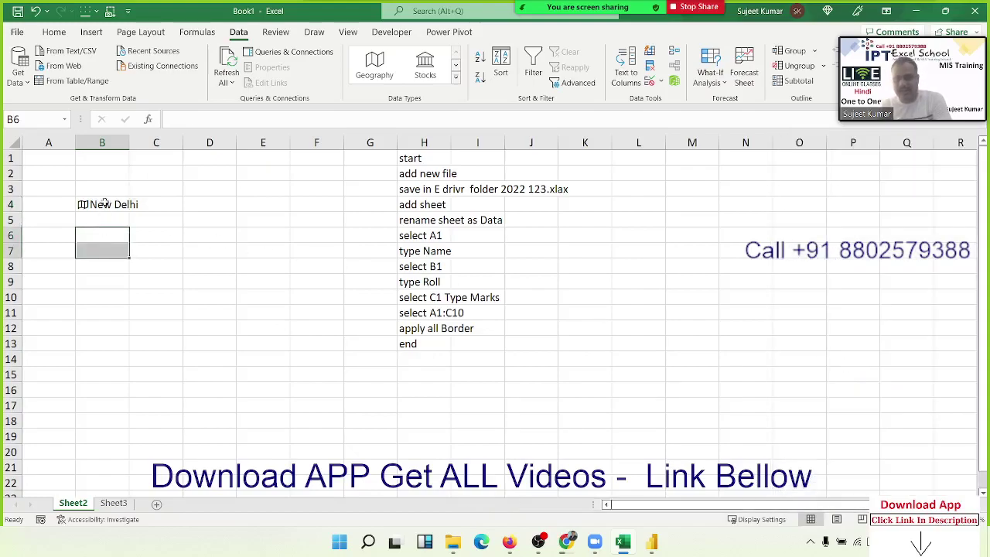
left_click(106, 203)
left_click(140, 189)
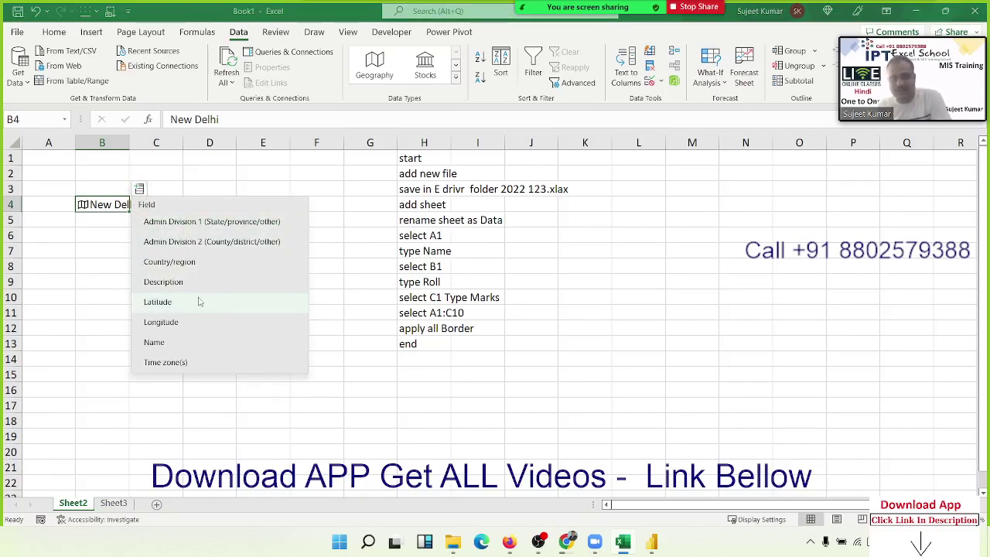
left_click(193, 347)
- Check C4 and B4, run and dismiss a spelling check, then return to Power BI Desktop
left_click(171, 204)
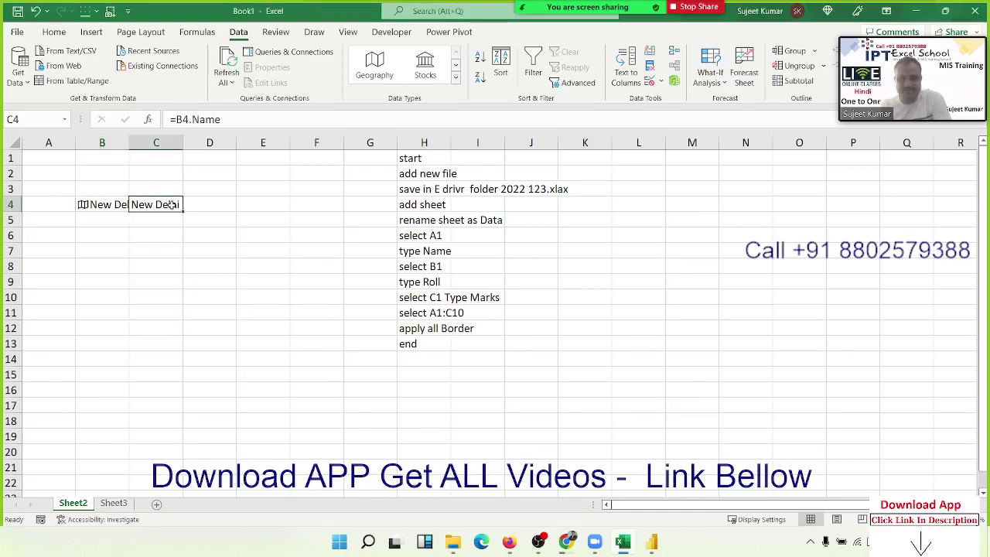
left_click(111, 207)
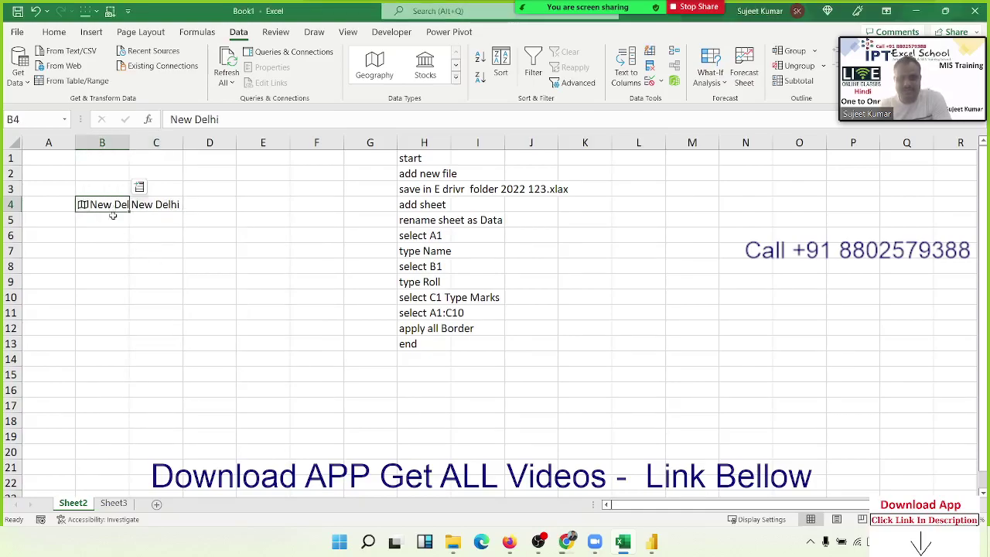
left_click(178, 313)
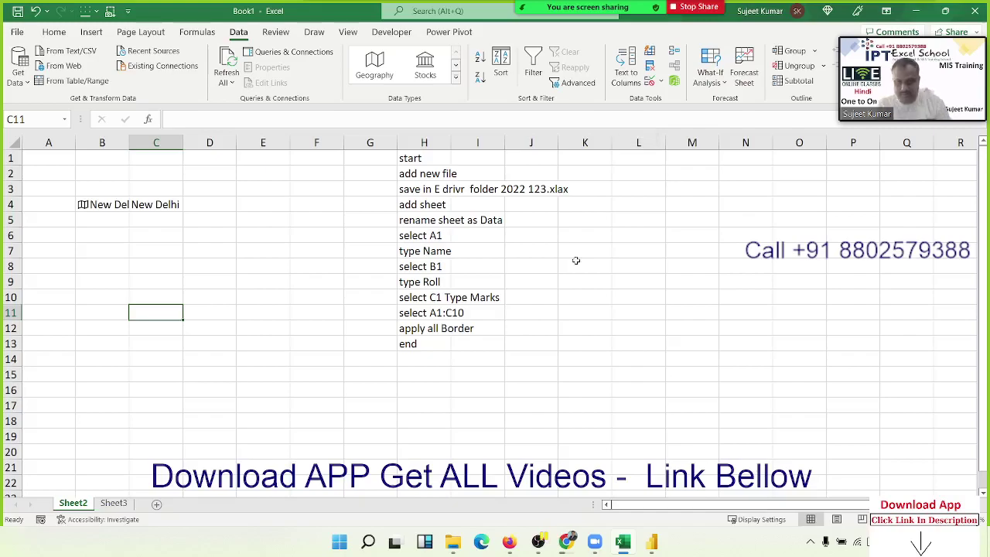
key("F7")
left_click(608, 252)
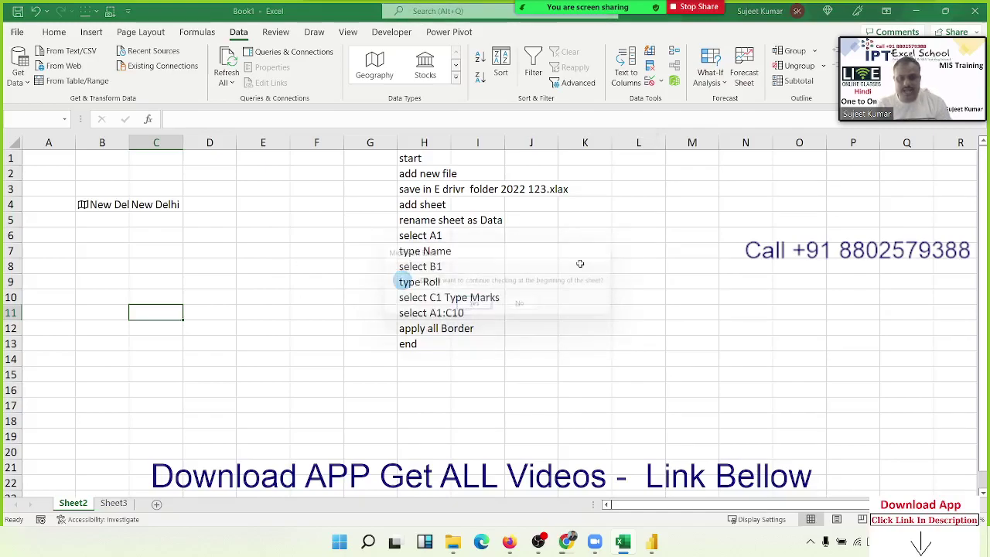
left_click(652, 545)
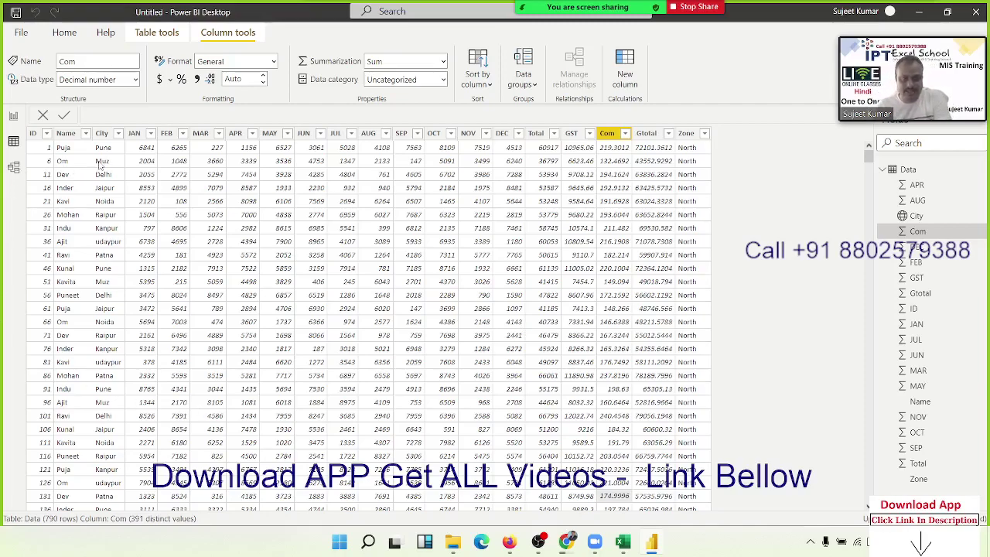
- Give the JAN column Whole number as both its data type and its format
left_click(77, 162)
left_click(102, 162)
left_click(205, 161)
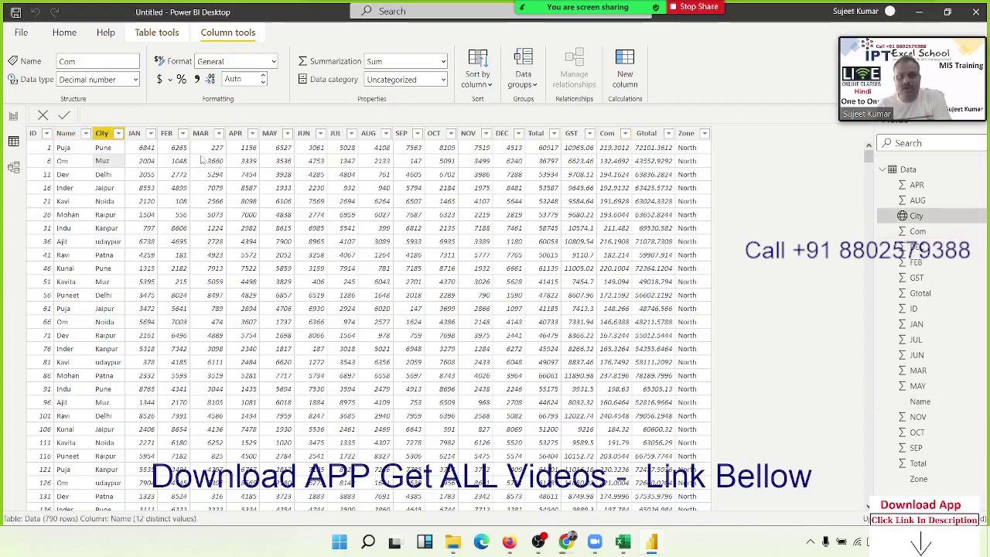
left_click(137, 137)
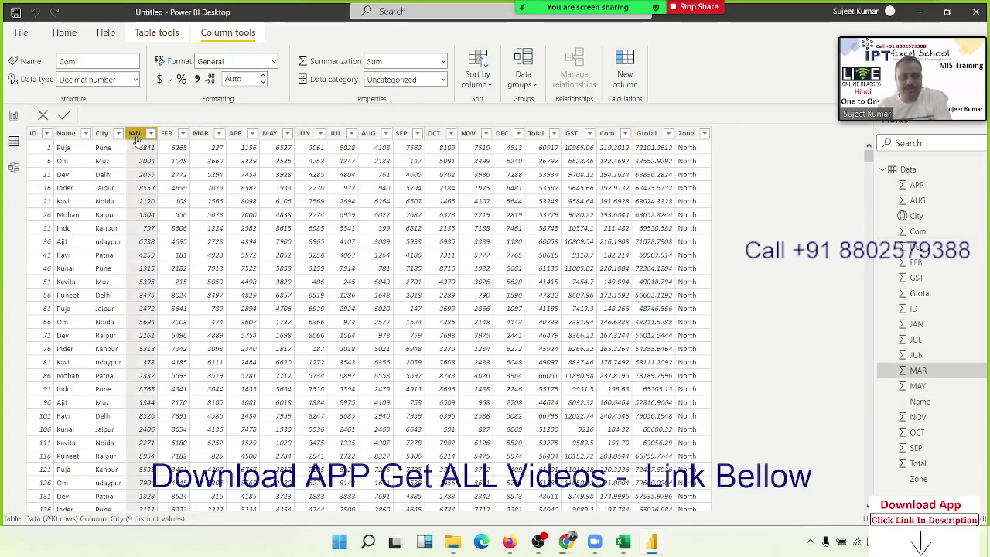
left_click(136, 82)
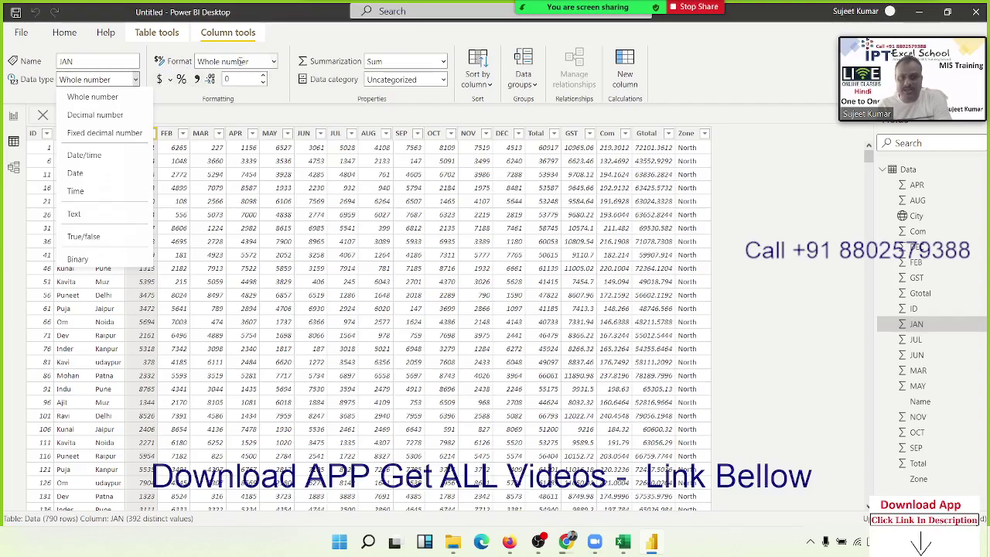
left_click(274, 63)
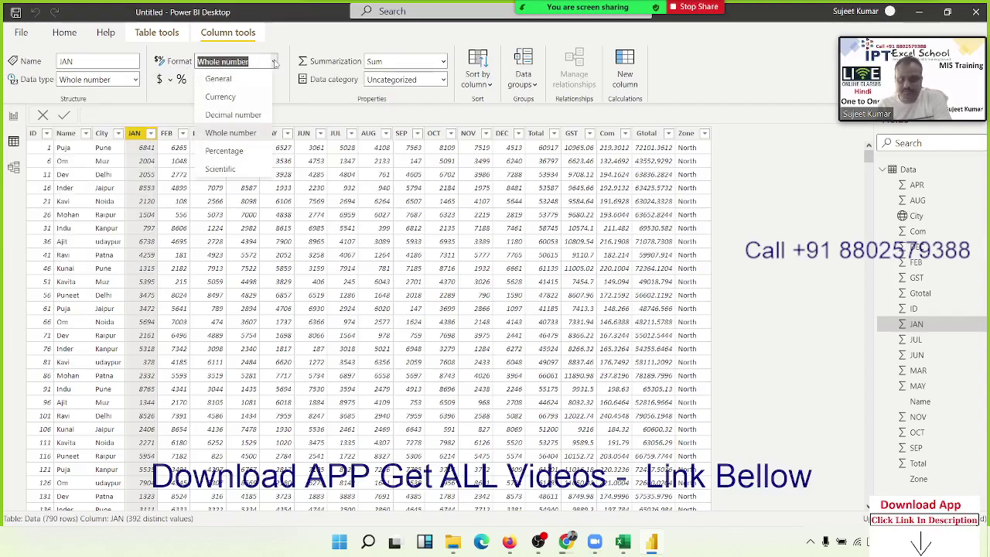
left_click(345, 108)
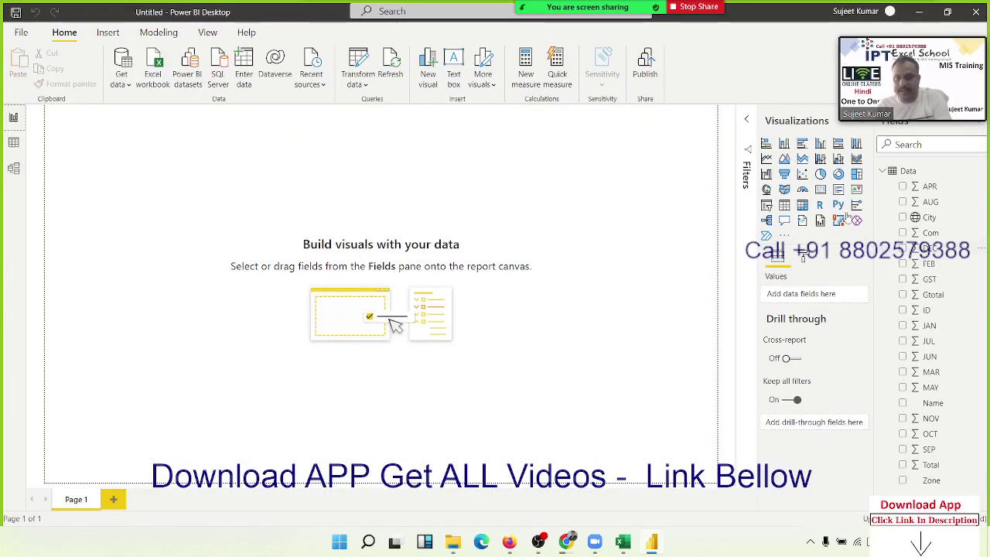
- Place a gauge on Page 1 showing the Sum of JAN (3M), then return to Data view
left_click(802, 189)
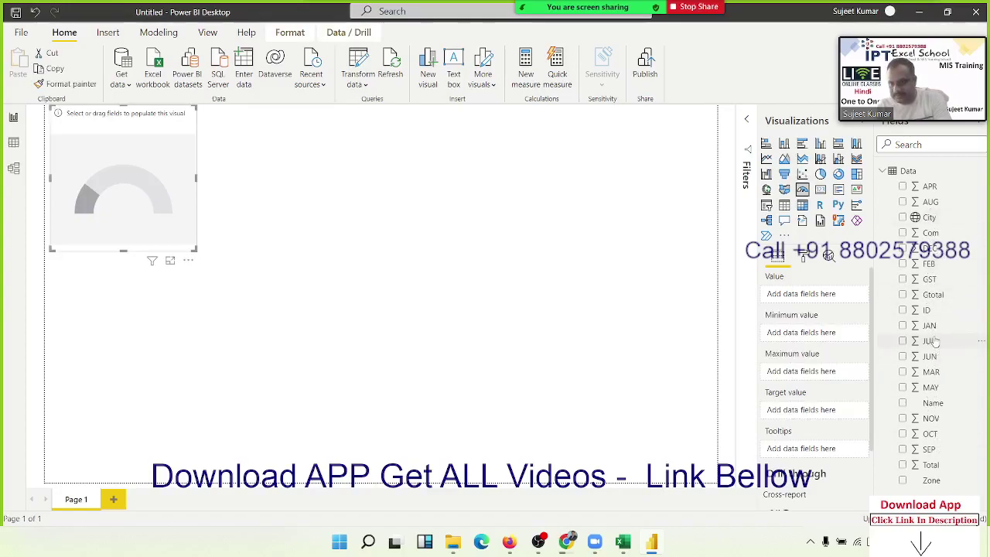
left_click_drag(930, 326, 136, 217)
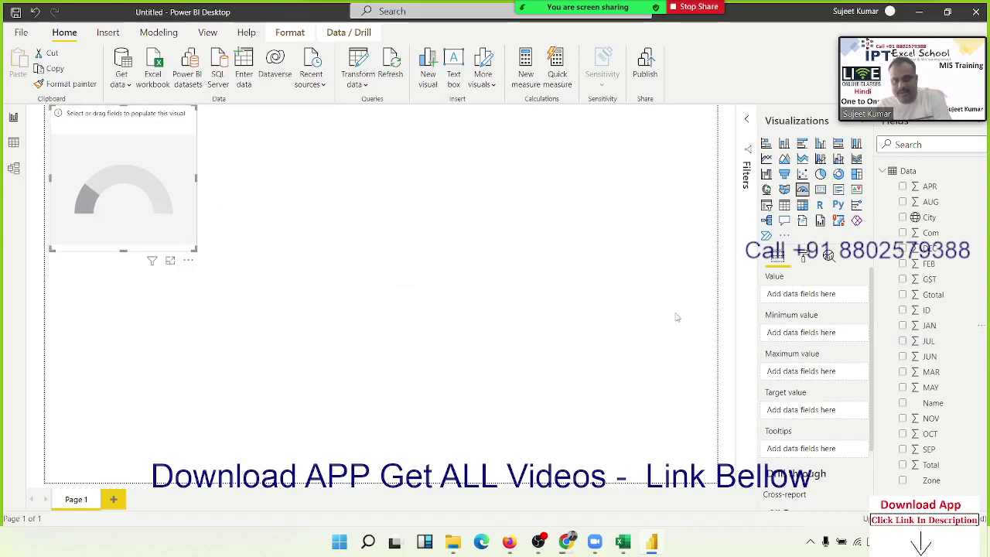
left_click_drag(931, 326, 121, 191)
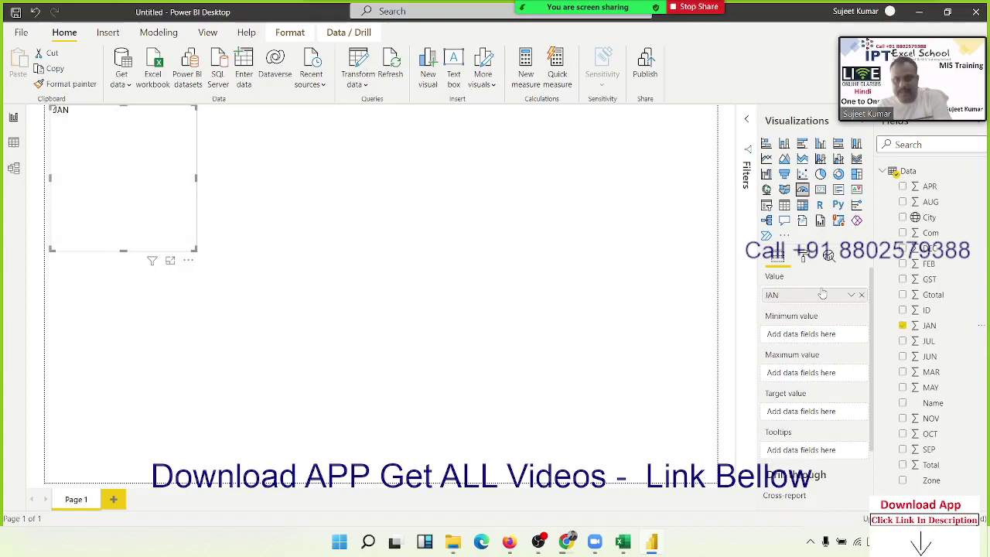
left_click(851, 297)
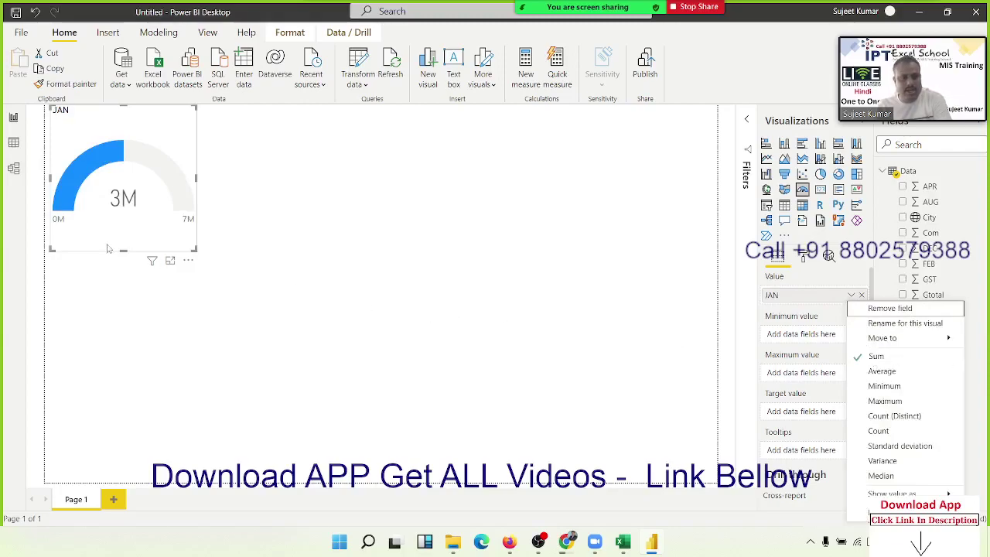
left_click(15, 144)
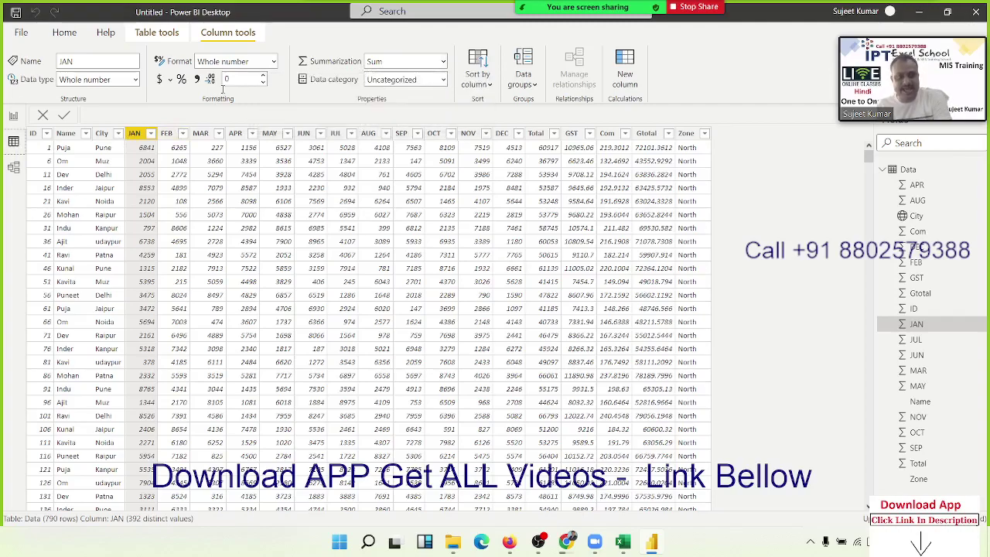
- Inspect the summarization options for the ID column
left_click(29, 135)
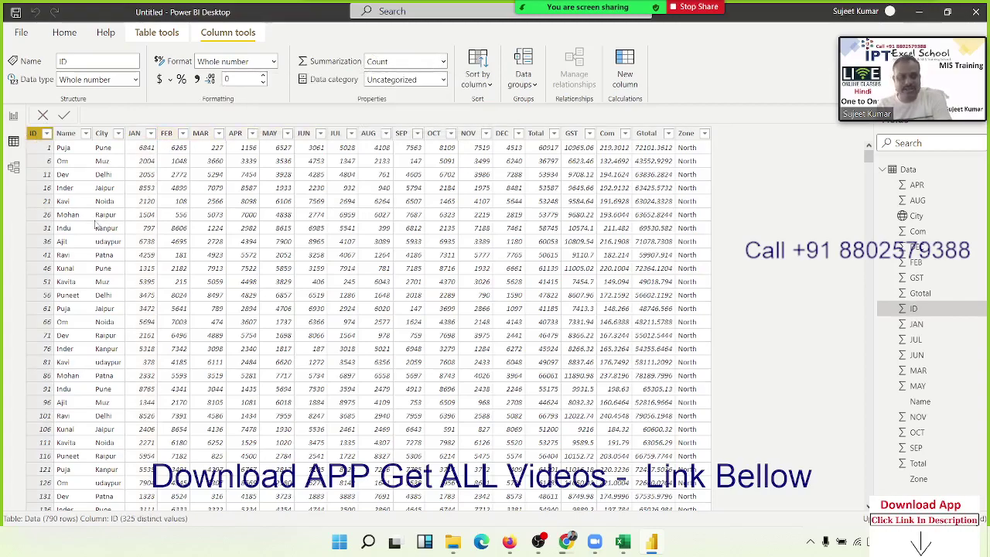
scroll(47, 309, "down", 5)
scroll(46, 309, "up", 5)
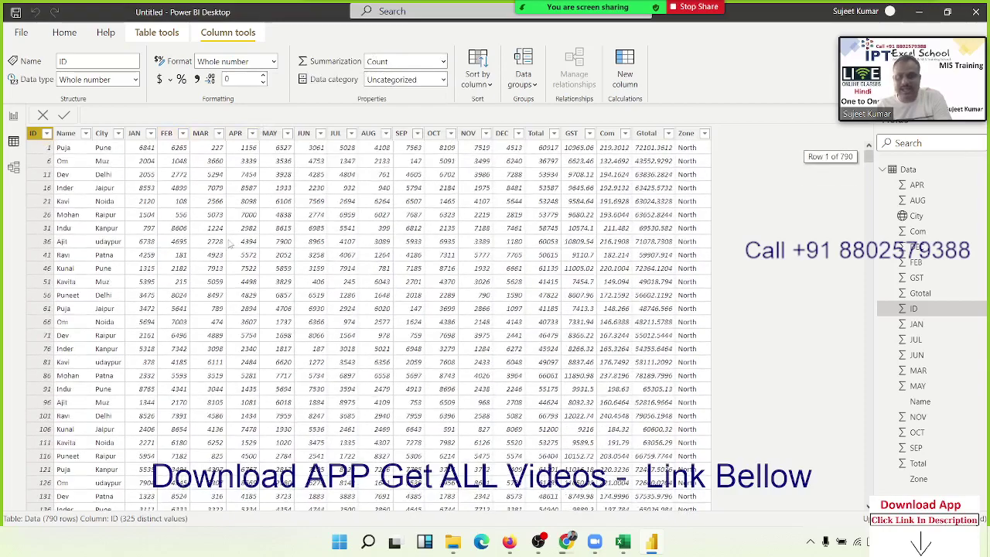
left_click(443, 62)
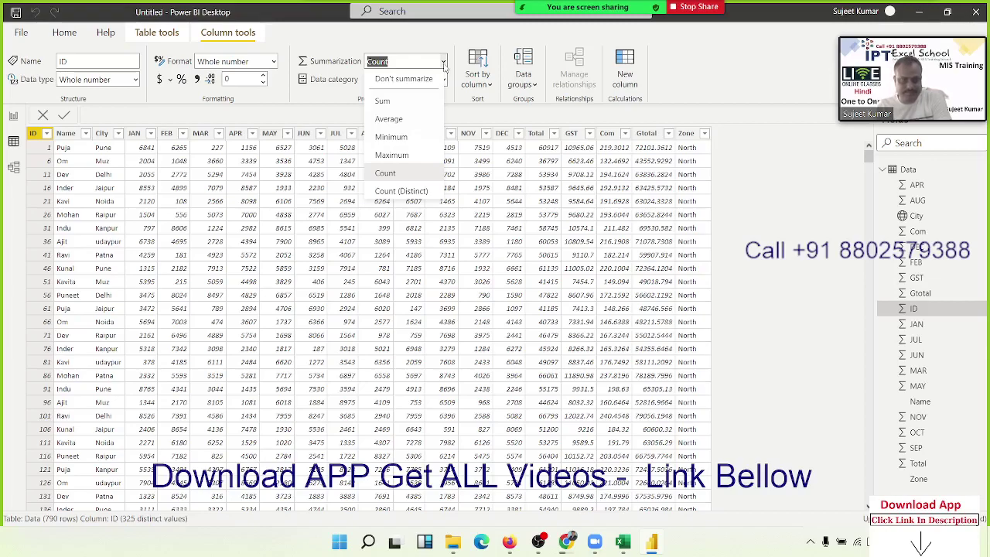
- Bring up the data category choices for the City column
left_click(133, 135)
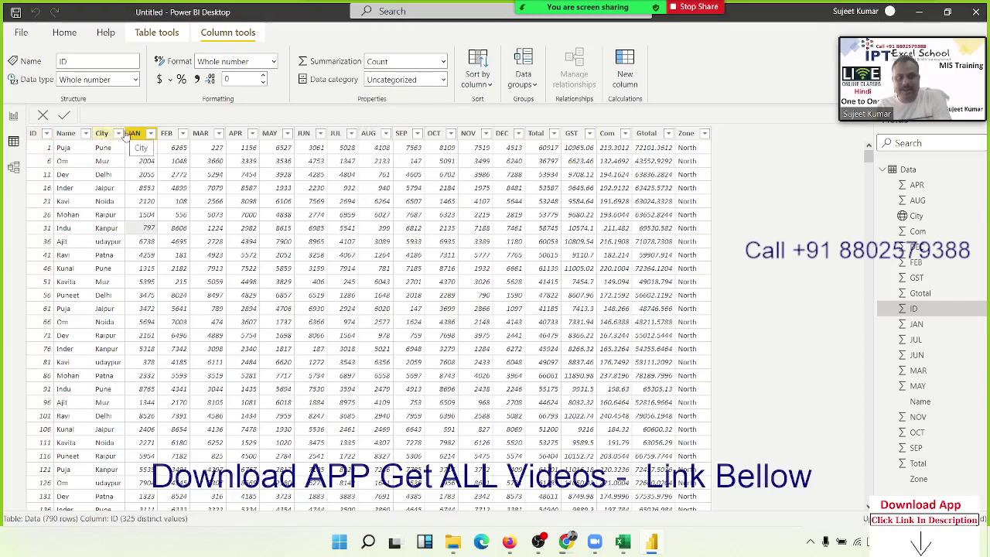
left_click_drag(133, 134, 118, 139)
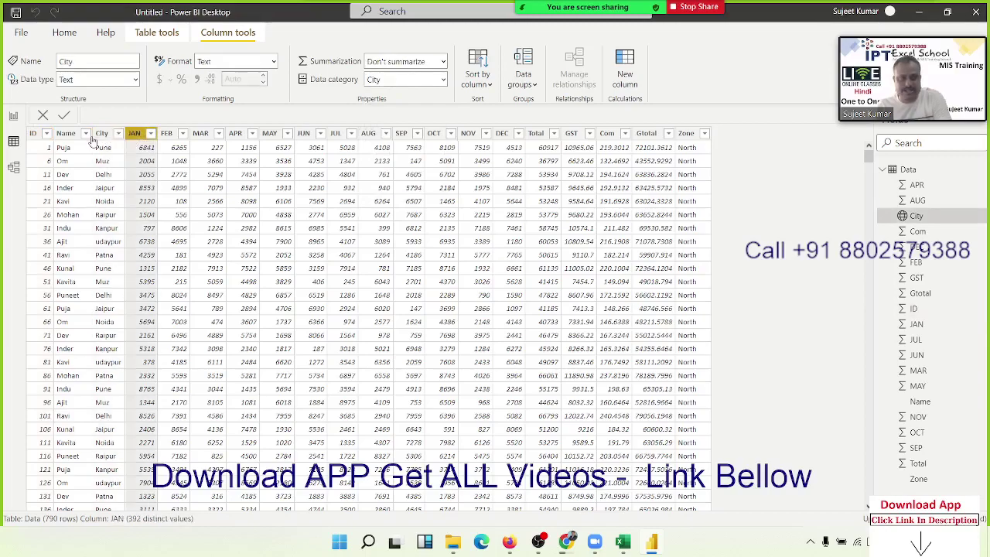
left_click(99, 134)
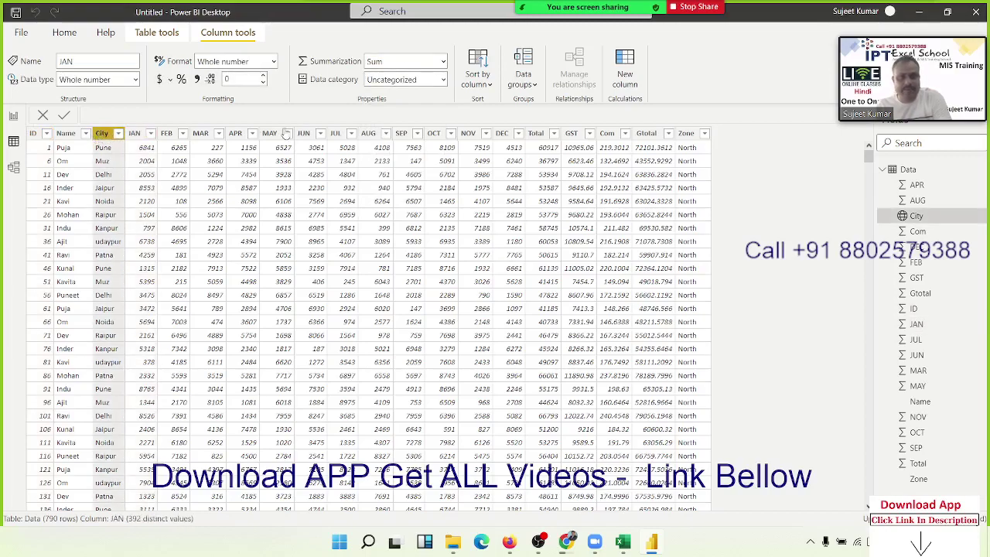
left_click(443, 80)
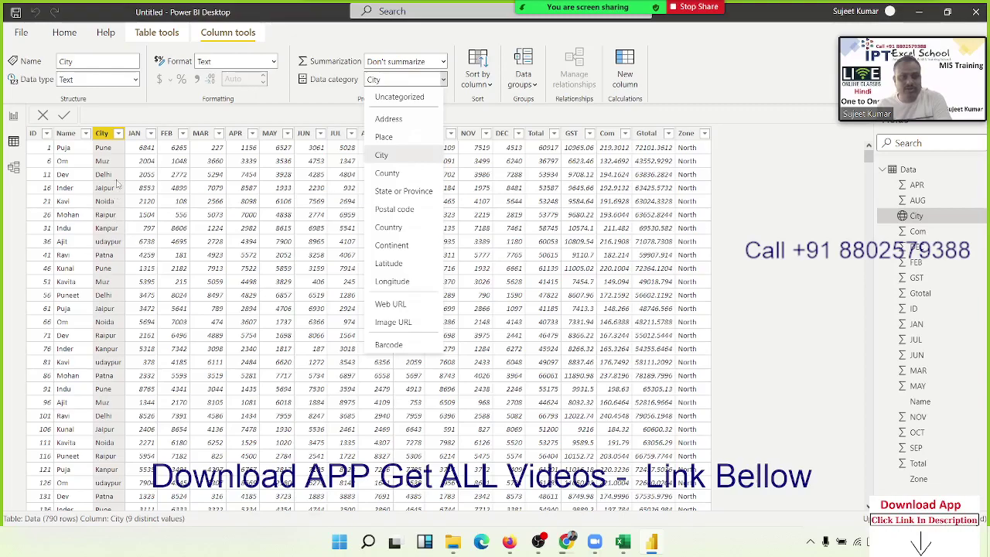
- Select the JAN column, leaving City categorised as City, and show its data type choices
left_click(133, 133)
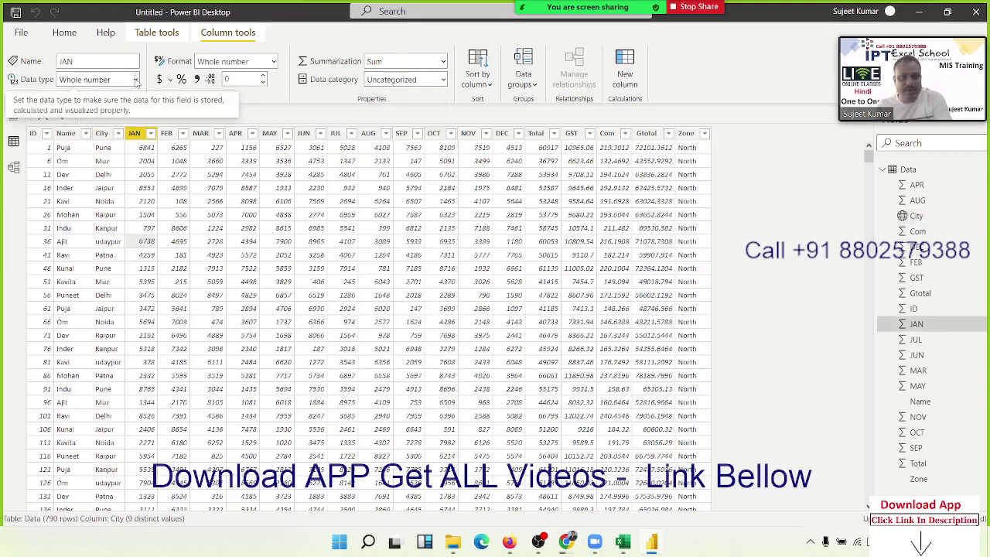
left_click(136, 81)
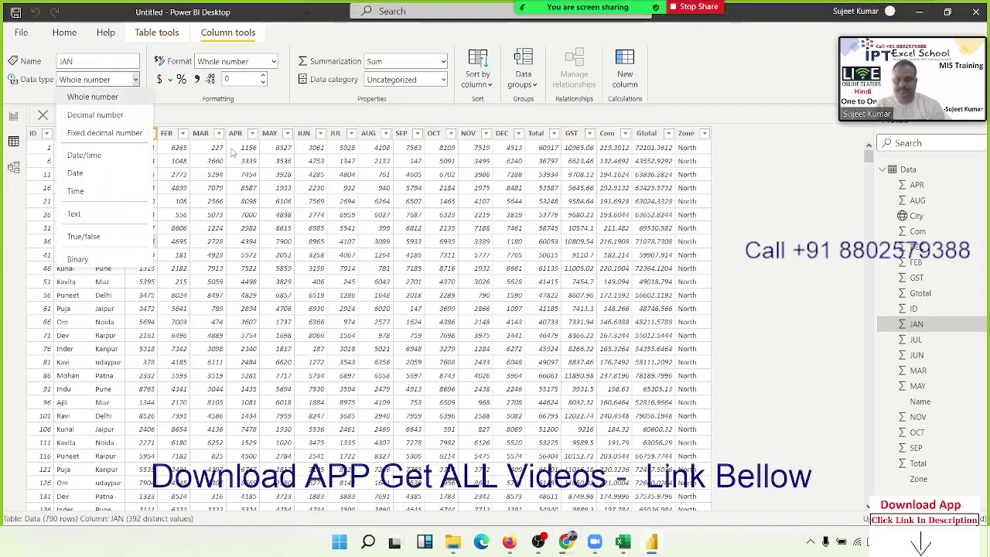
left_click(231, 152)
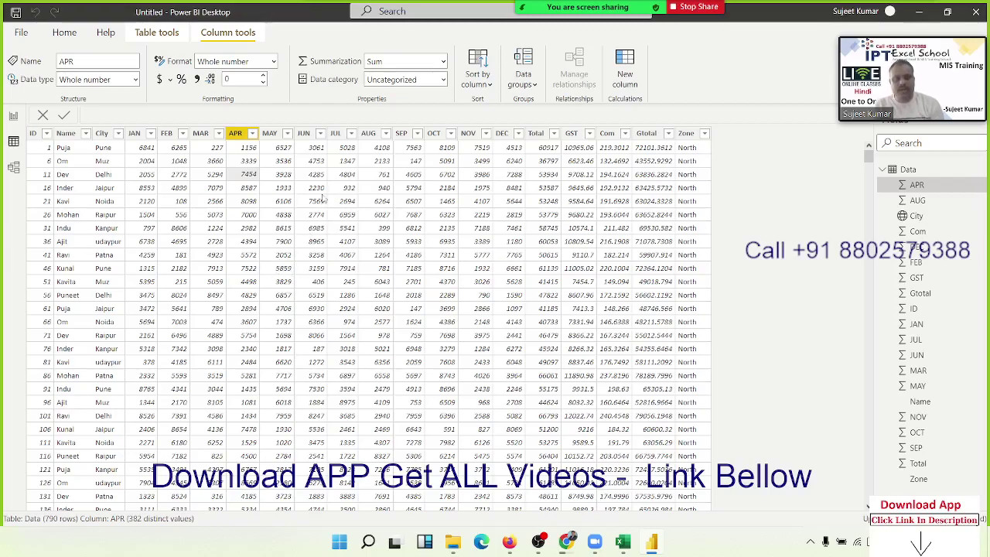
left_click(401, 133)
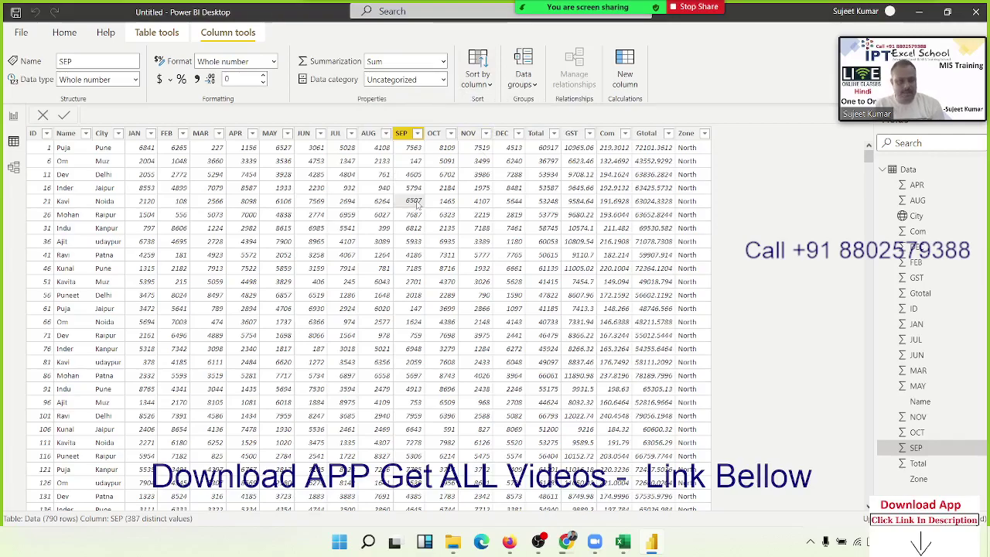
key("Left")
scroll(431, 235, "down", 1)
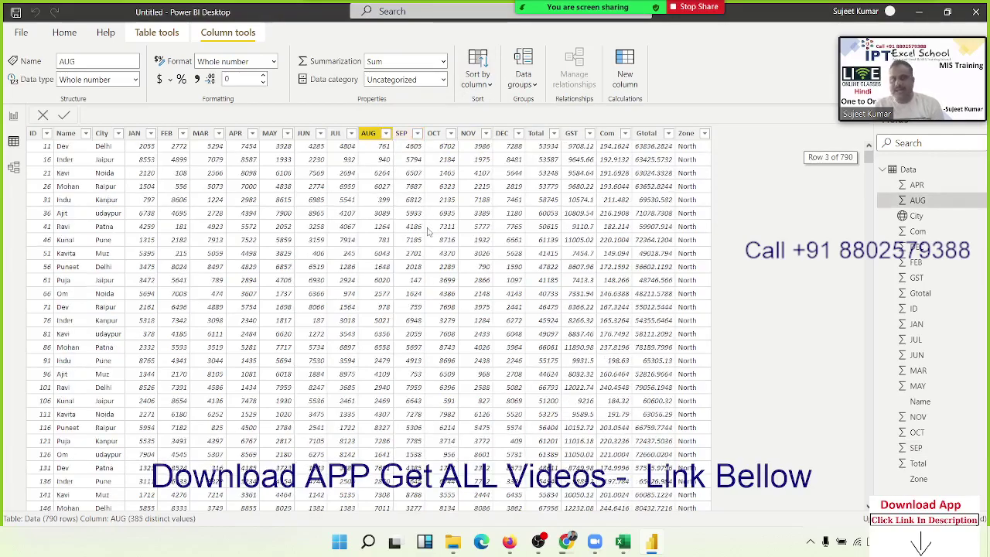
scroll(429, 231, "up", 1)
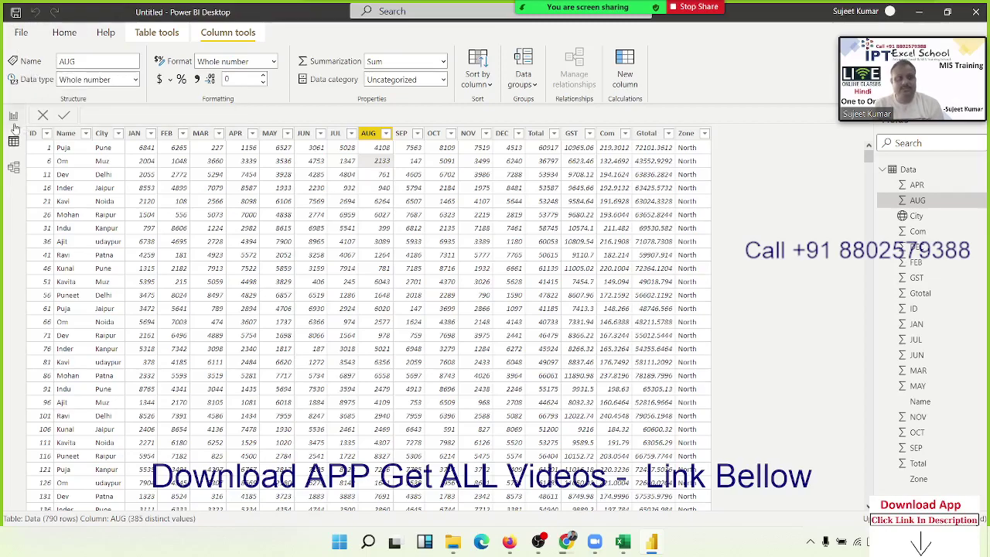
- Place a JUN-by-Name pie chart at the top right beside the JAN gauge, then insert a slicer
left_click(13, 116)
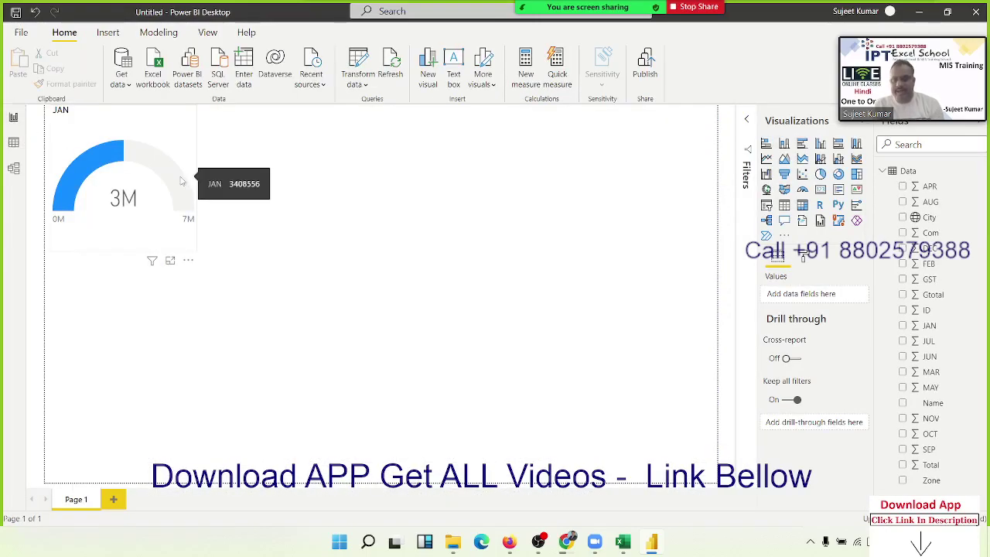
left_click(181, 181)
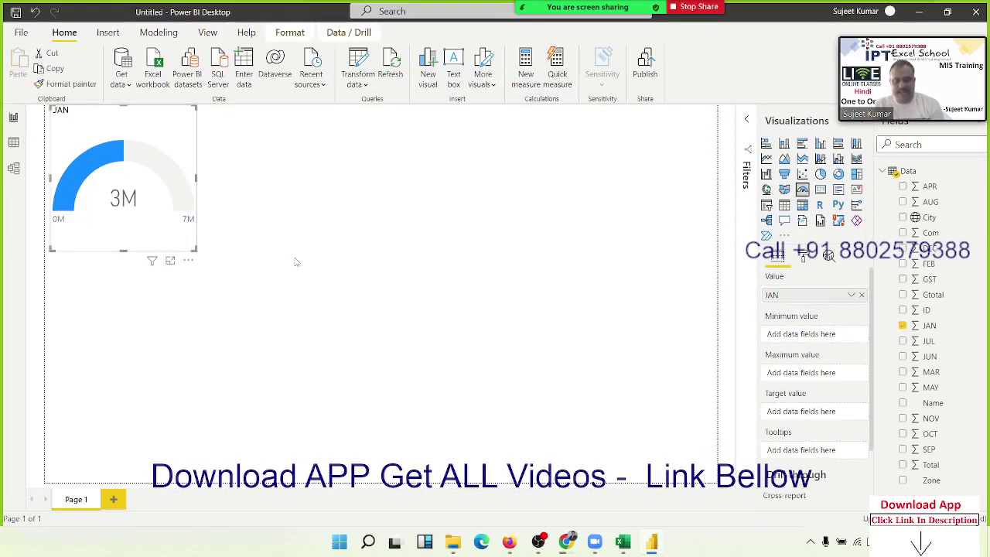
left_click(328, 258)
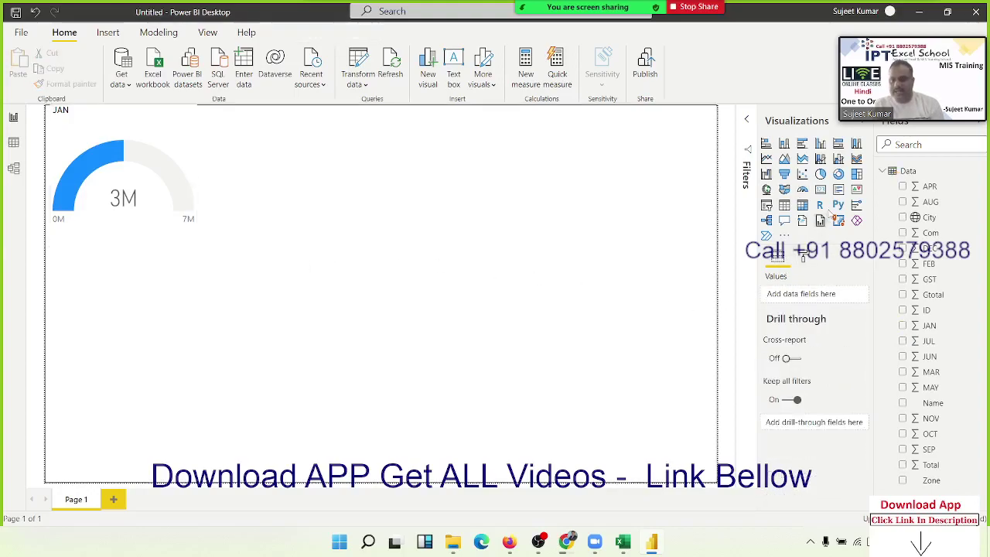
left_click(820, 173)
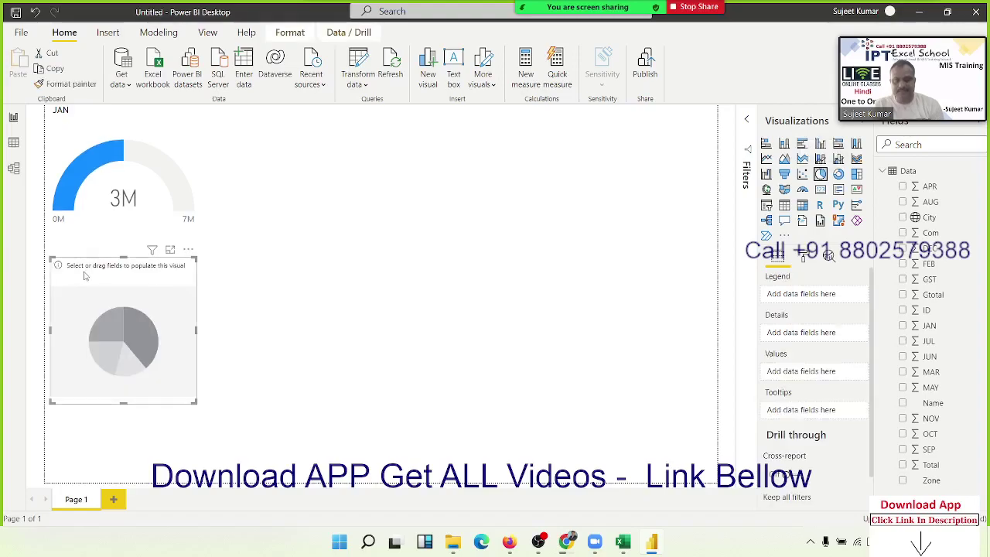
mouse_move(88, 273)
left_mouse_down()
mouse_move(595, 155)
mouse_move(619, 118)
left_mouse_up()
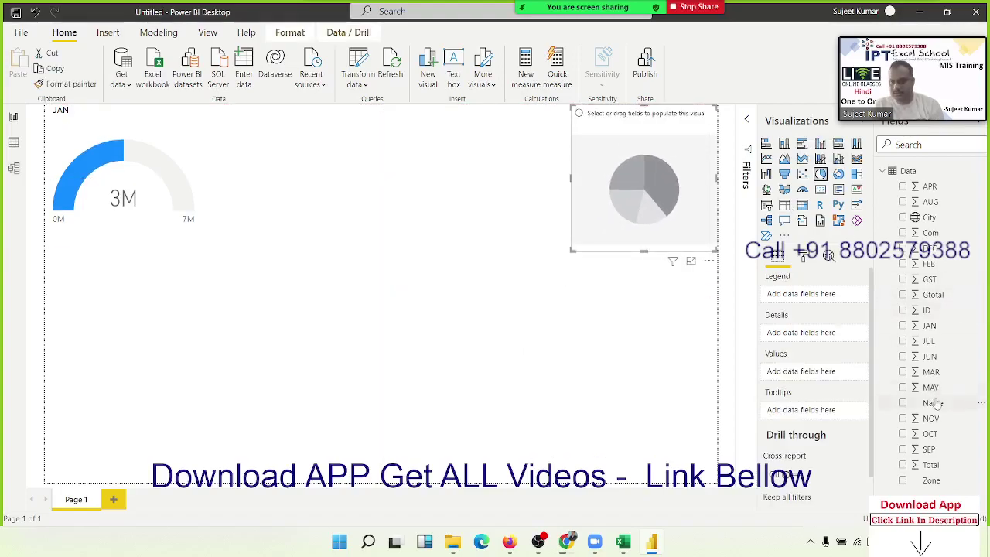
left_click_drag(936, 403, 648, 217)
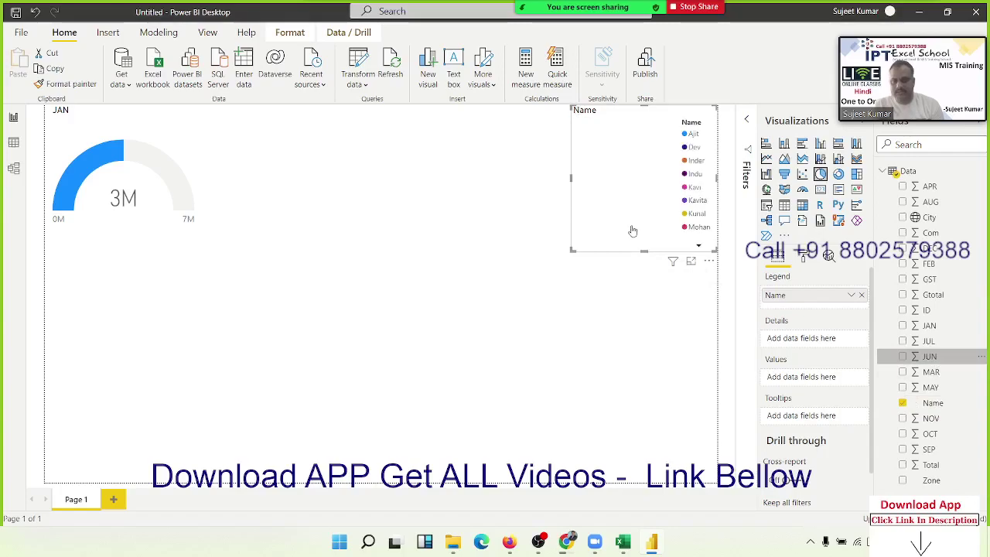
left_click_drag(633, 231, 633, 230)
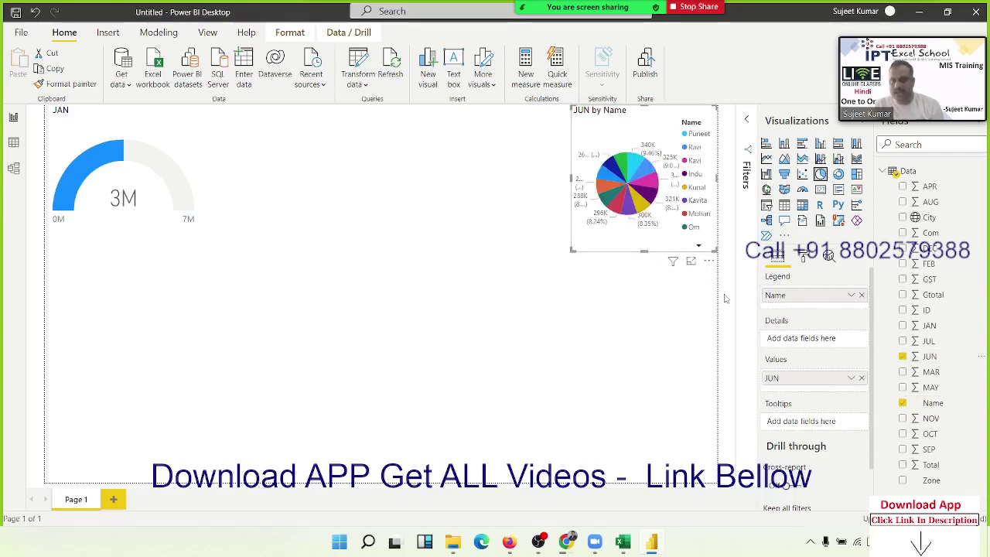
left_click(452, 346)
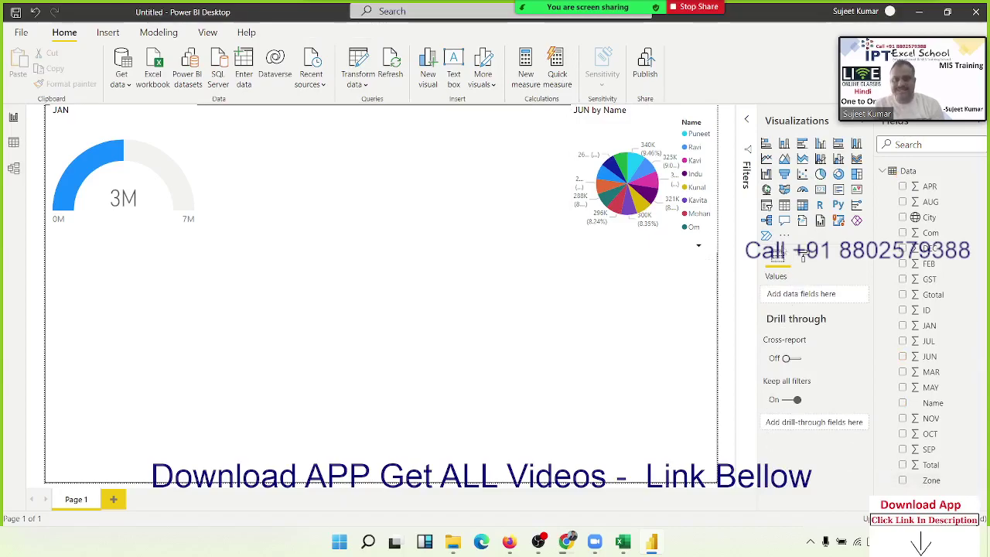
left_click(767, 205)
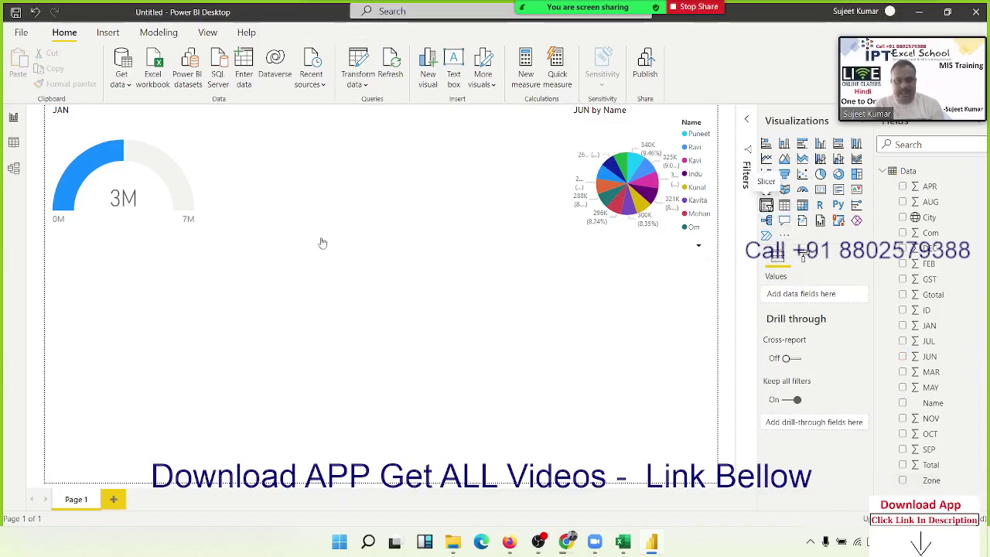
- Put the slicer top-middle, fill it with the Zone field, and switch it to Dropdown style
left_click_drag(133, 278, 377, 126)
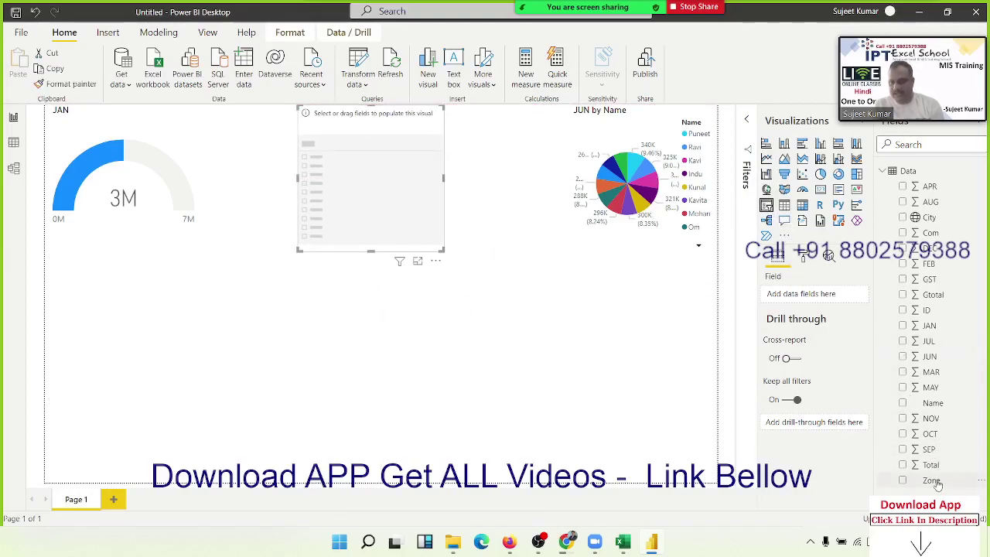
left_click_drag(379, 206, 412, 182)
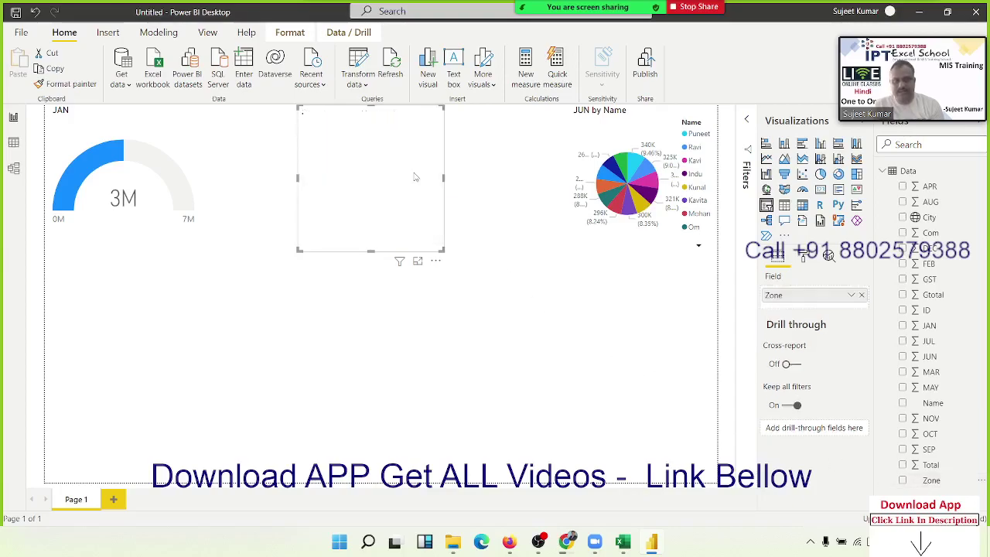
left_click(434, 113)
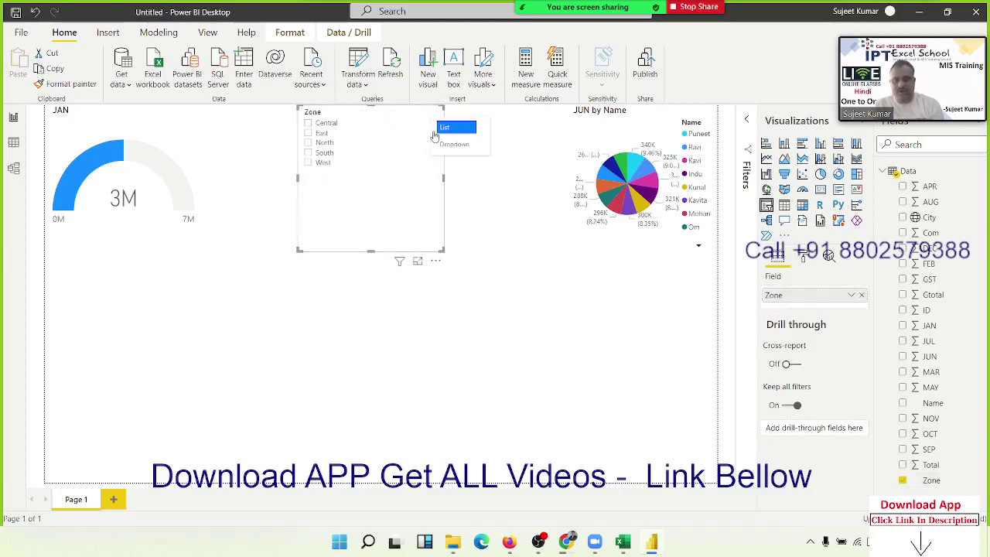
left_click(453, 144)
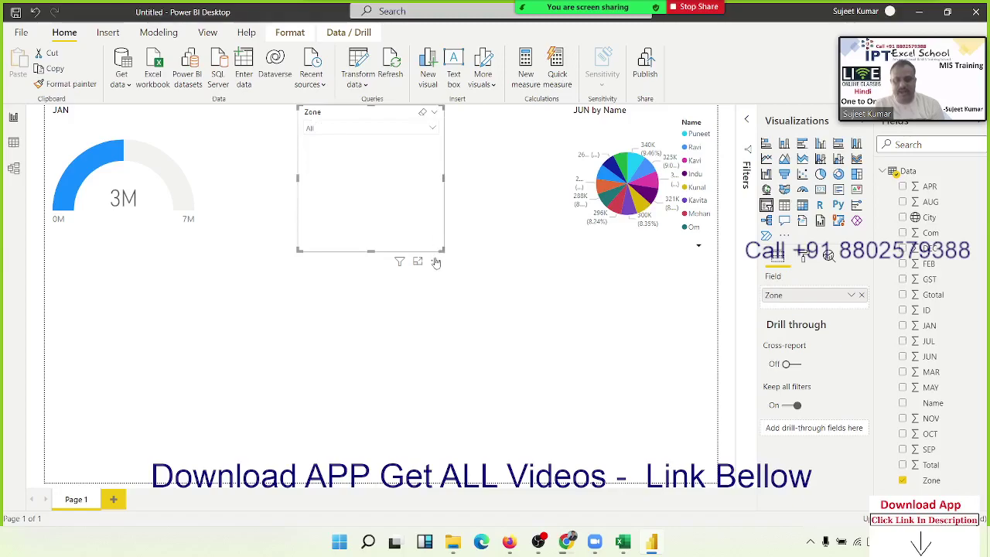
- Widen the Zone slicer, filter by East, North, South and West in turn, then clear it to All
left_click_drag(443, 250, 475, 143)
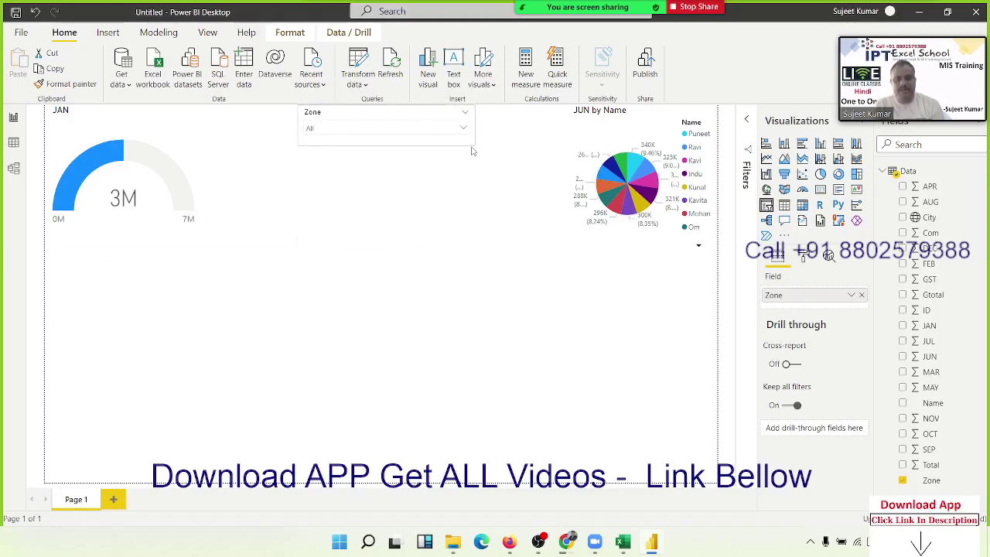
left_click(463, 131)
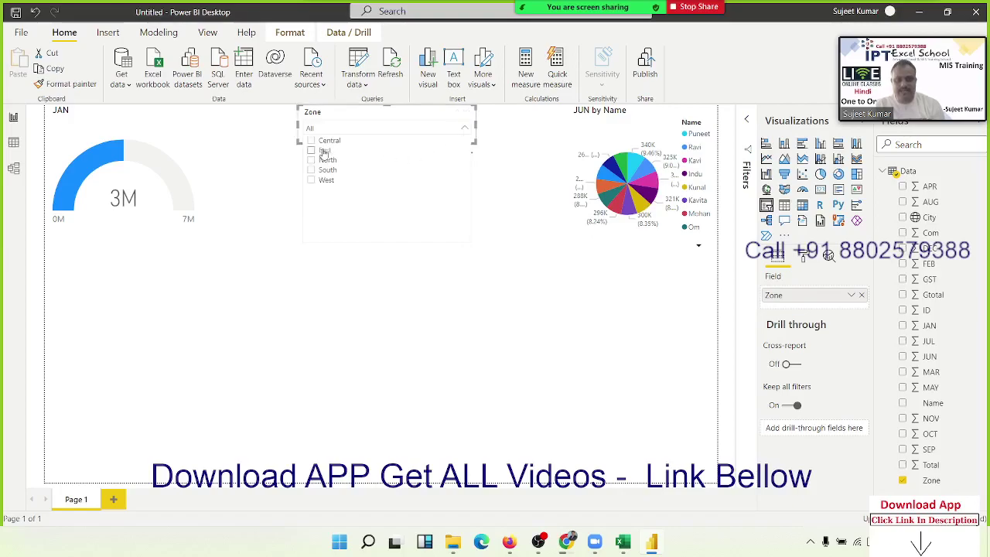
left_click(324, 152)
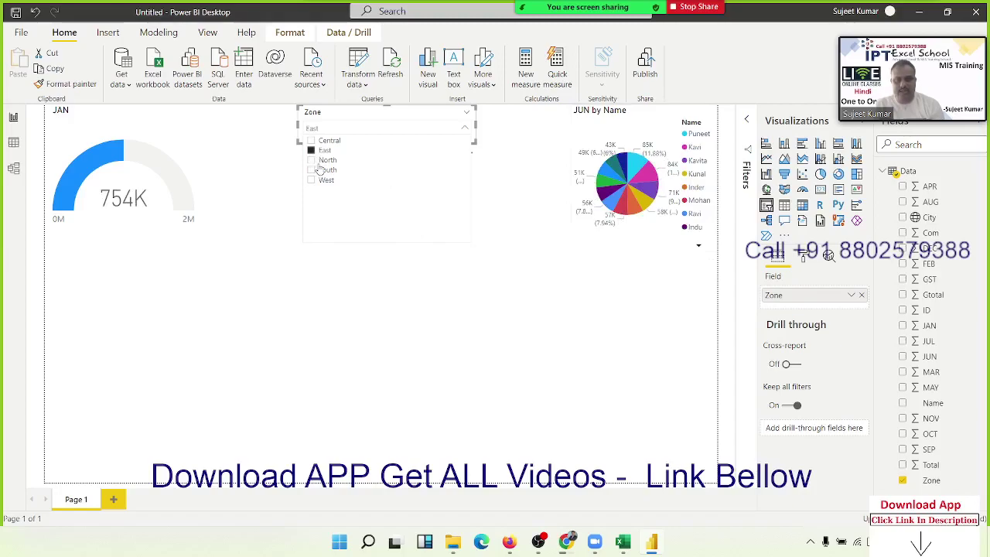
left_click(313, 160)
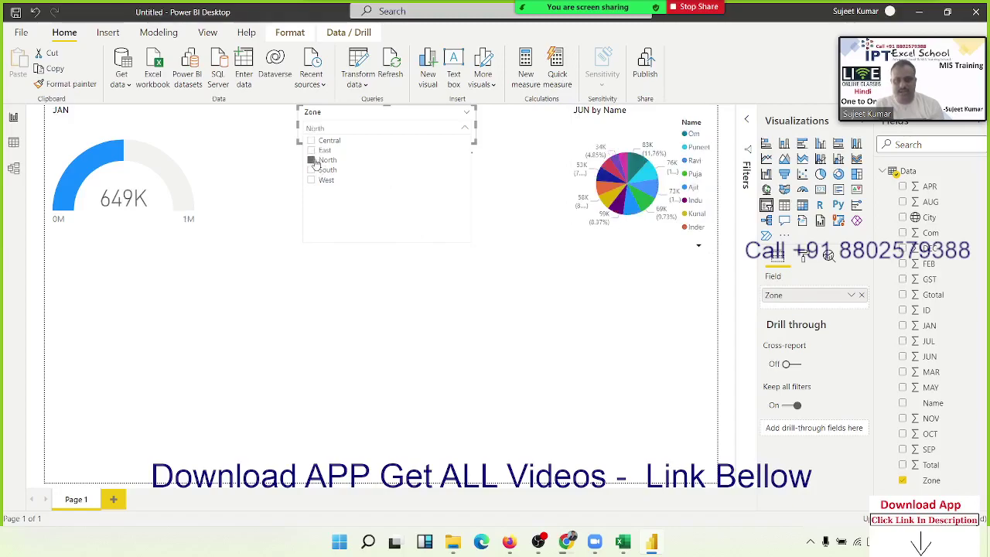
left_click(312, 170)
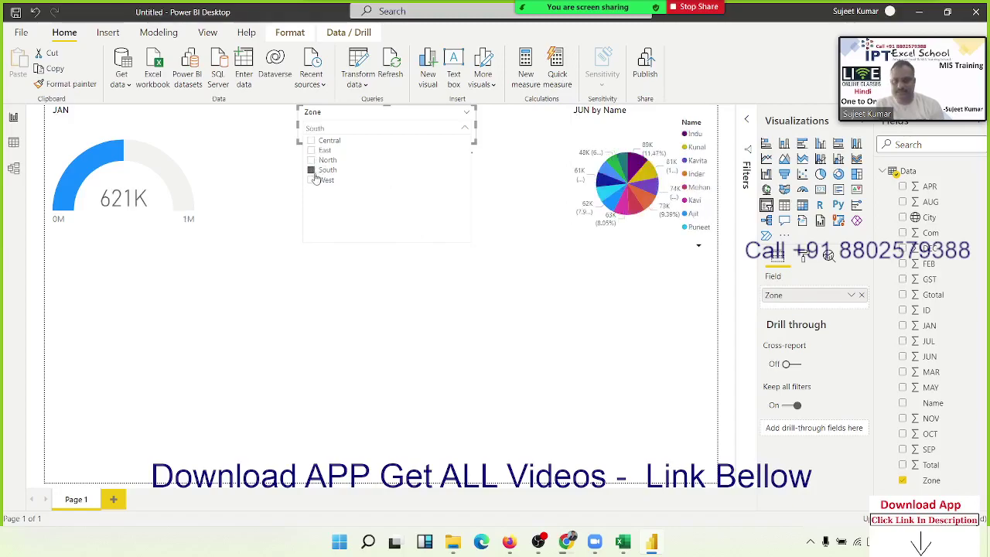
left_click(314, 180)
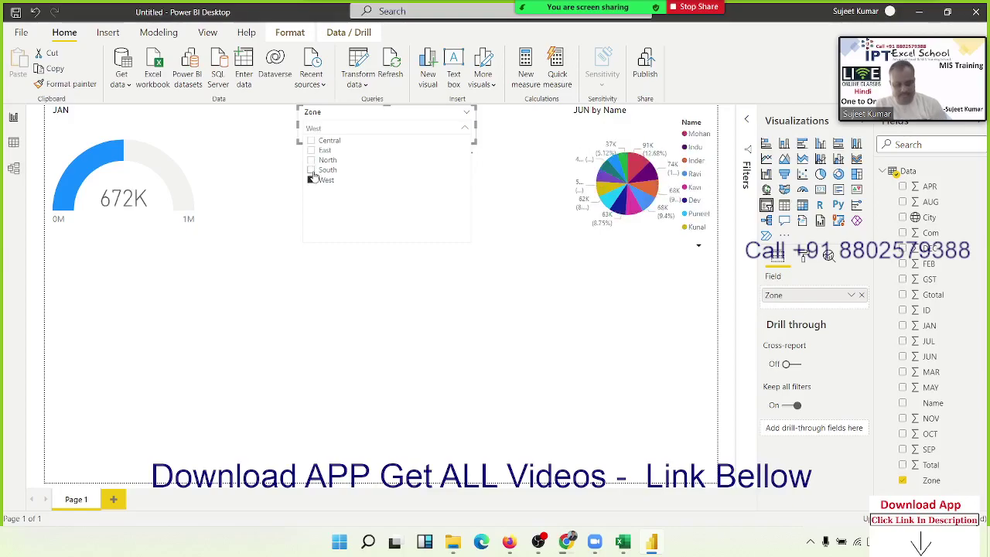
left_click(312, 170)
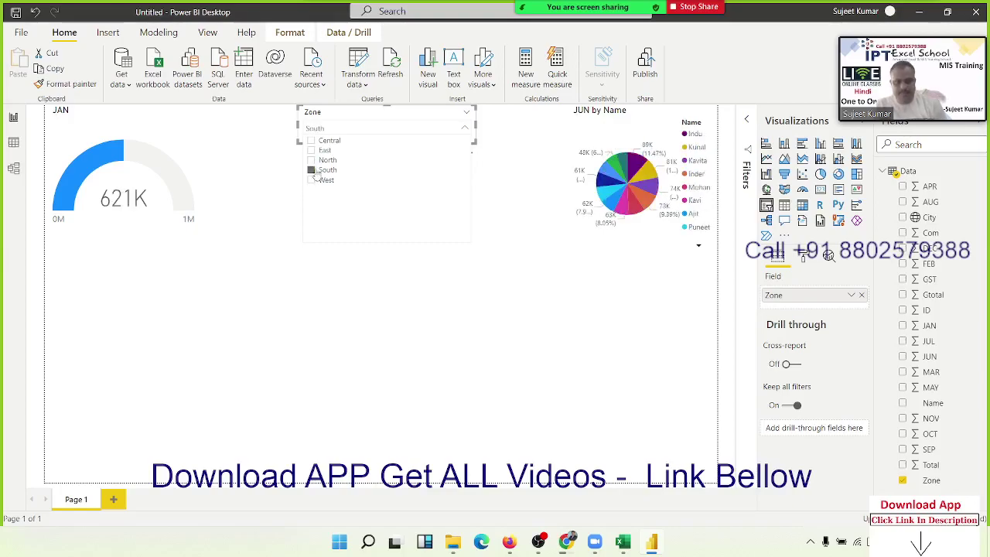
left_click(314, 181)
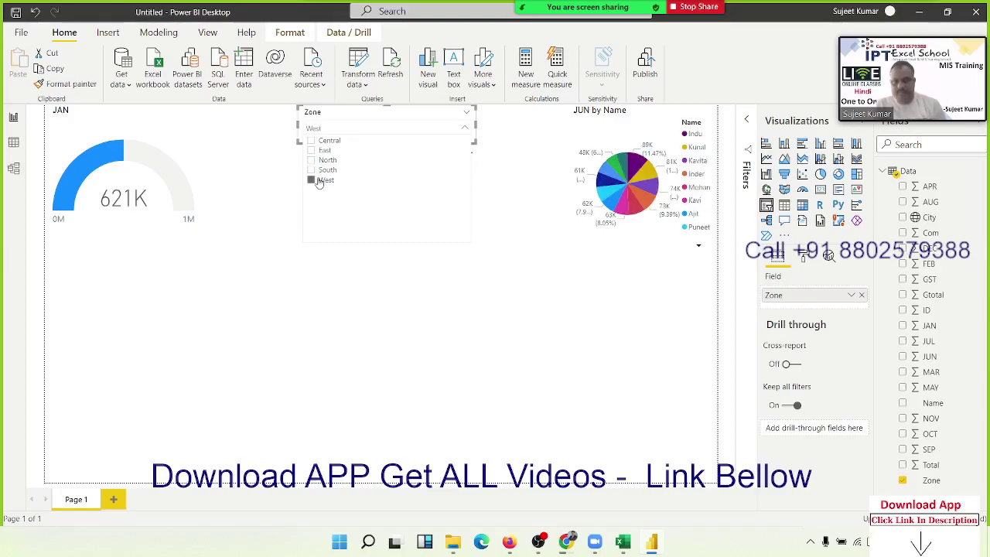
left_click(466, 112)
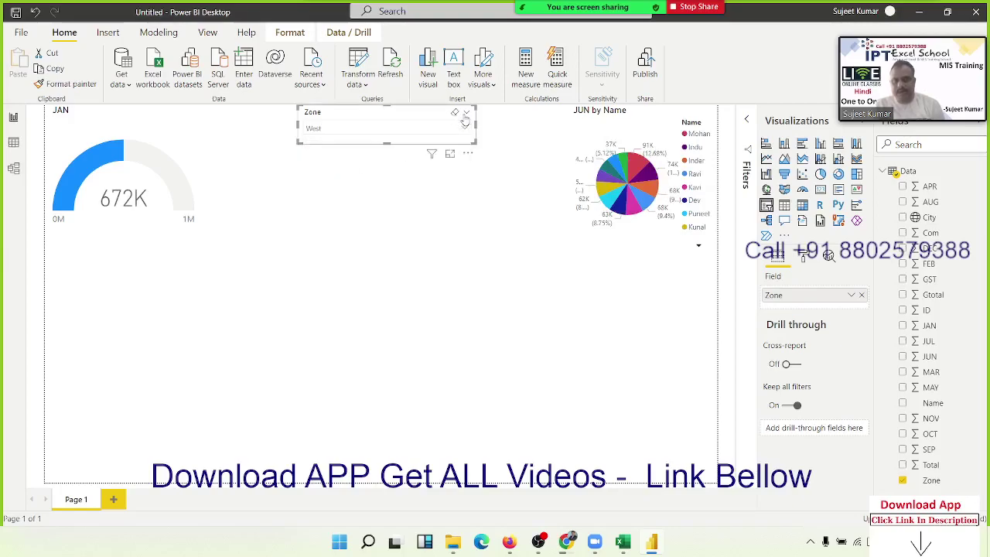
left_click(456, 119)
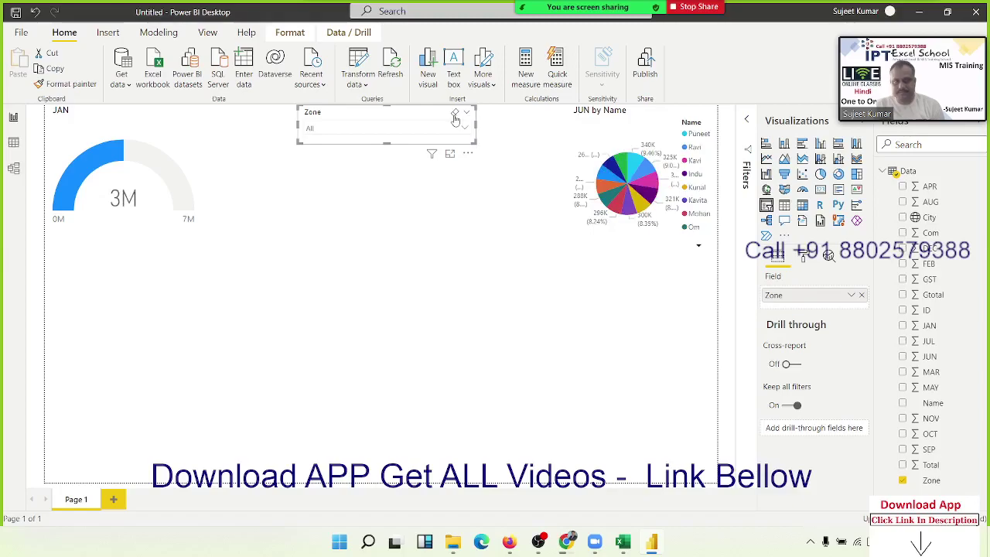
- Dismiss the slicer's extra options and return to the Data table's 790-row grid
left_click(468, 155)
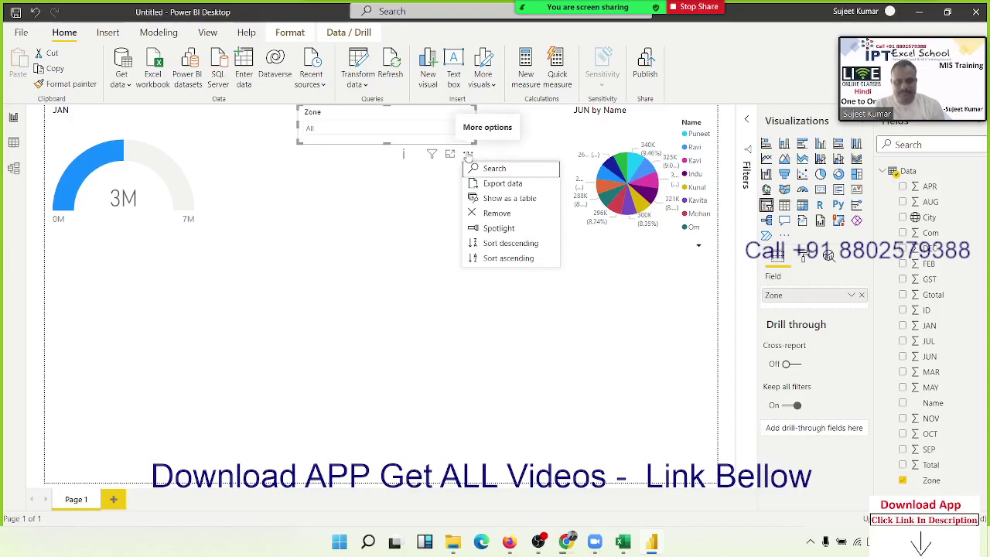
left_click(384, 211)
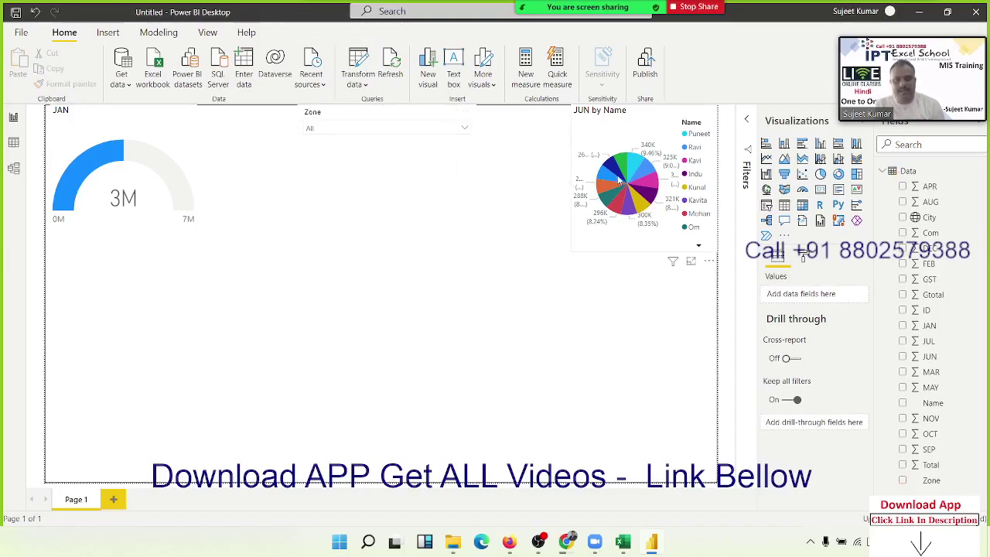
mouse_move(619, 179)
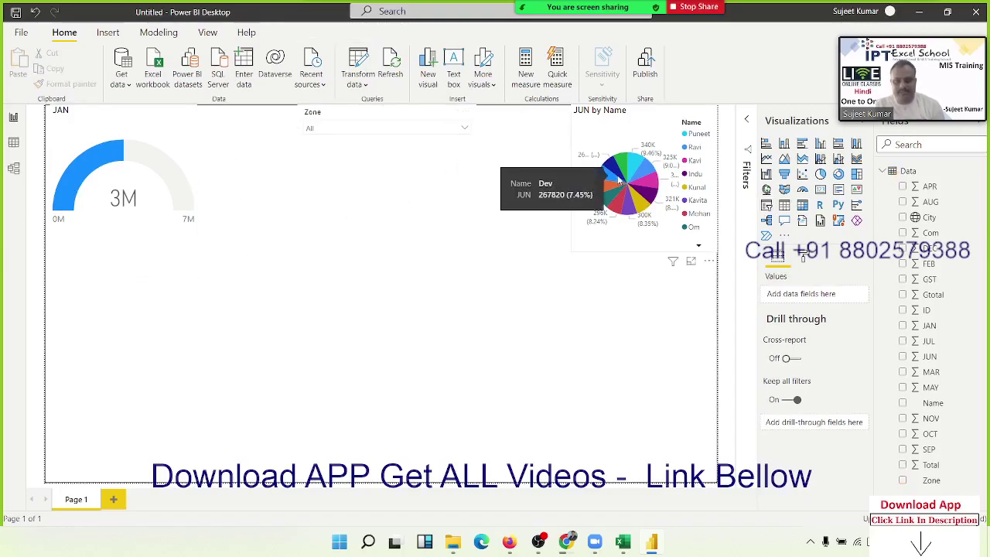
left_click(14, 145)
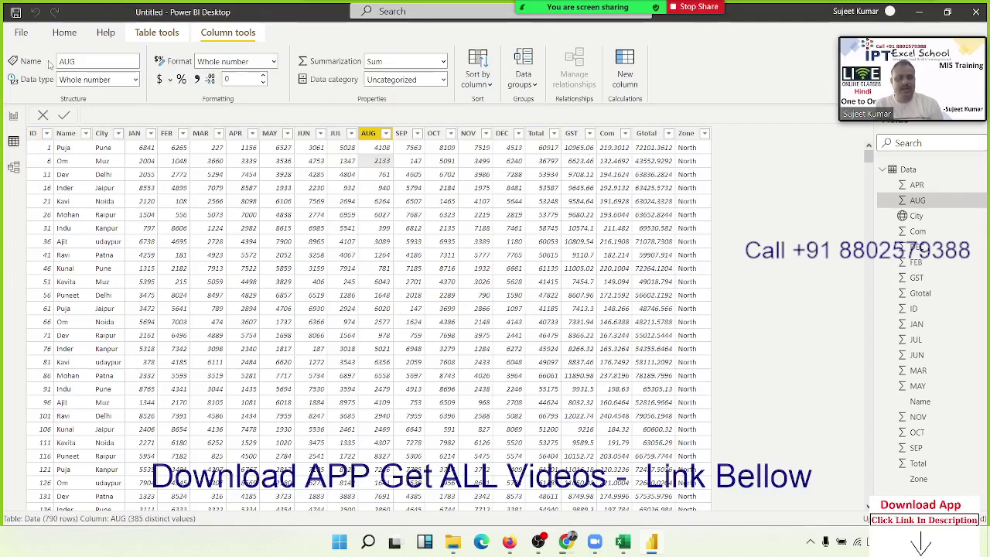
- Import the Data sheet from the NData Excel workbook again as a second table, Data (2)
left_click(66, 34)
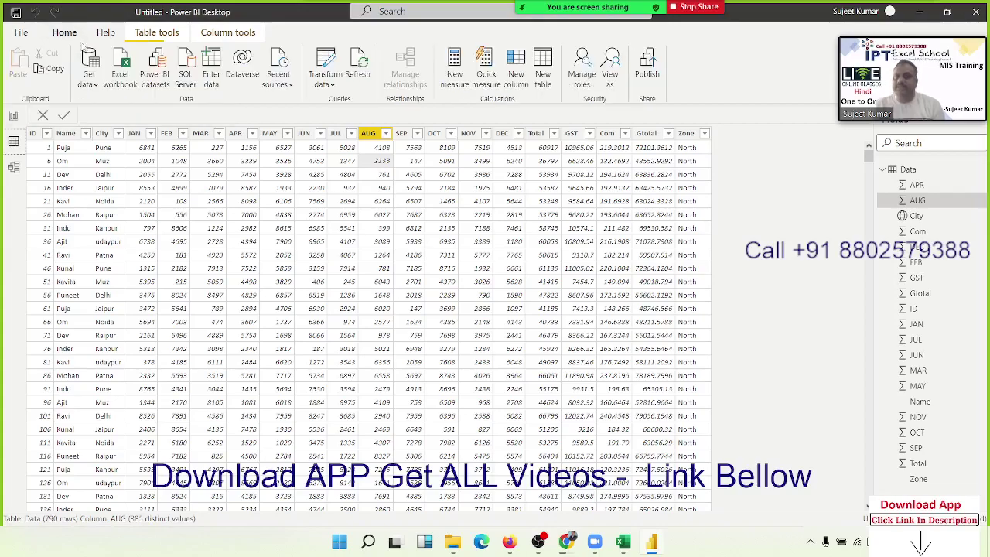
left_click(96, 85)
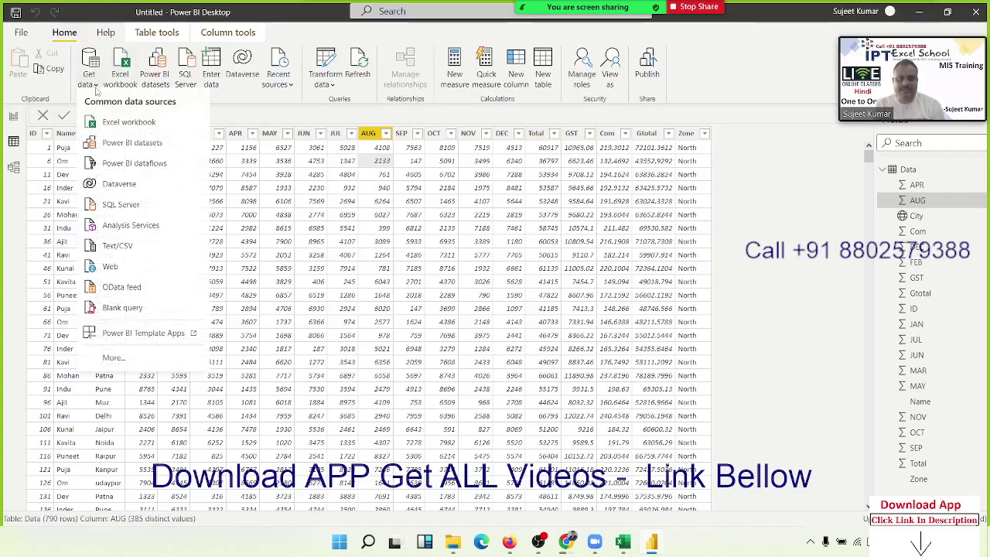
left_click(111, 123)
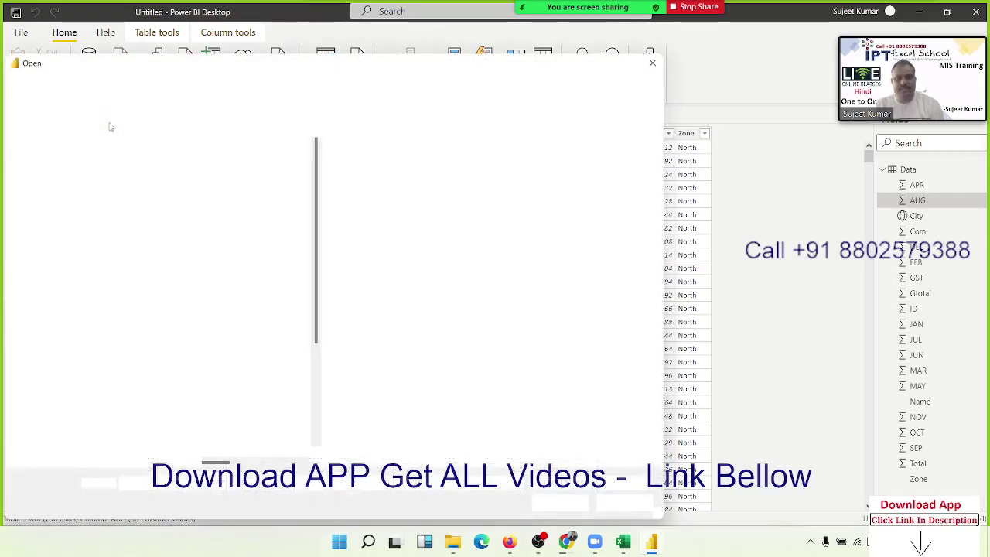
left_click(226, 157)
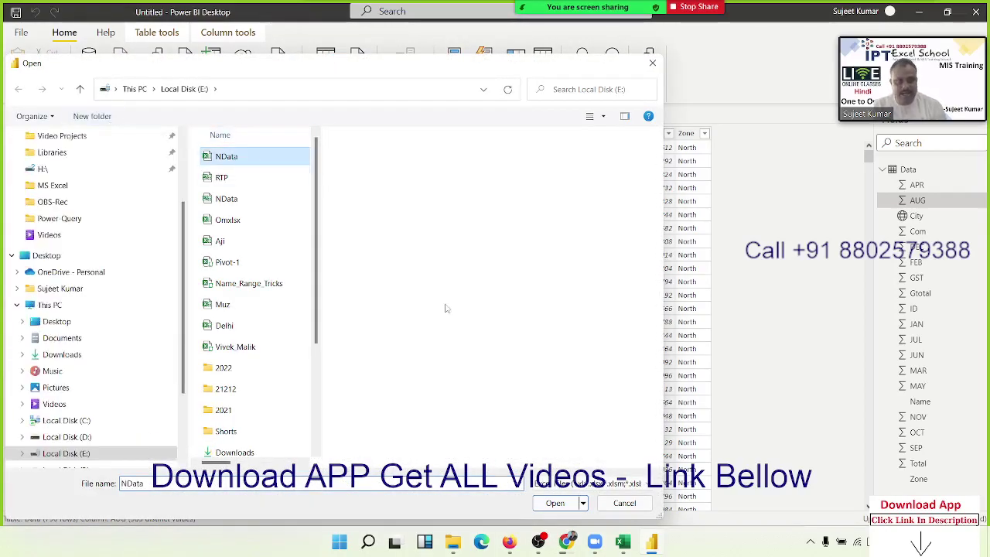
left_click(555, 503)
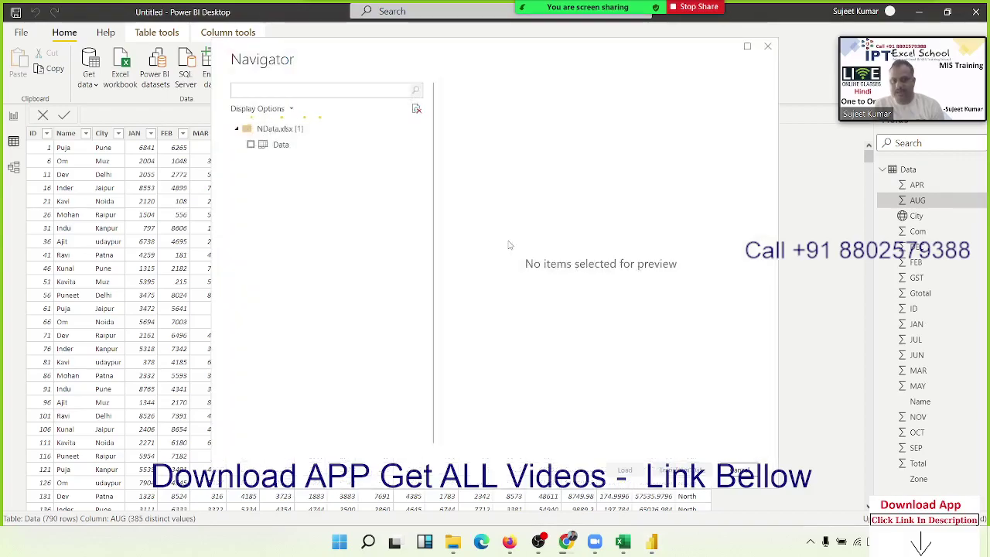
left_click(250, 144)
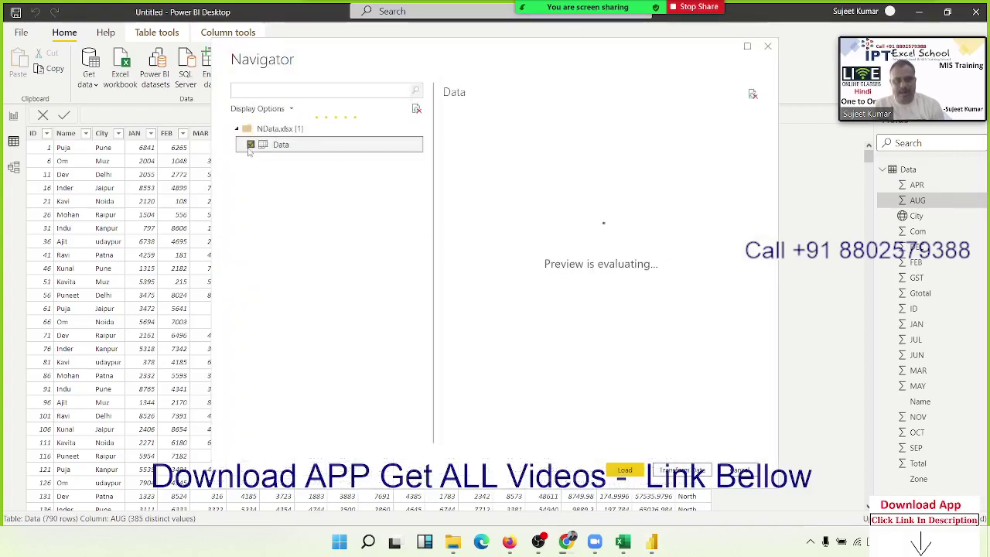
left_click(624, 469)
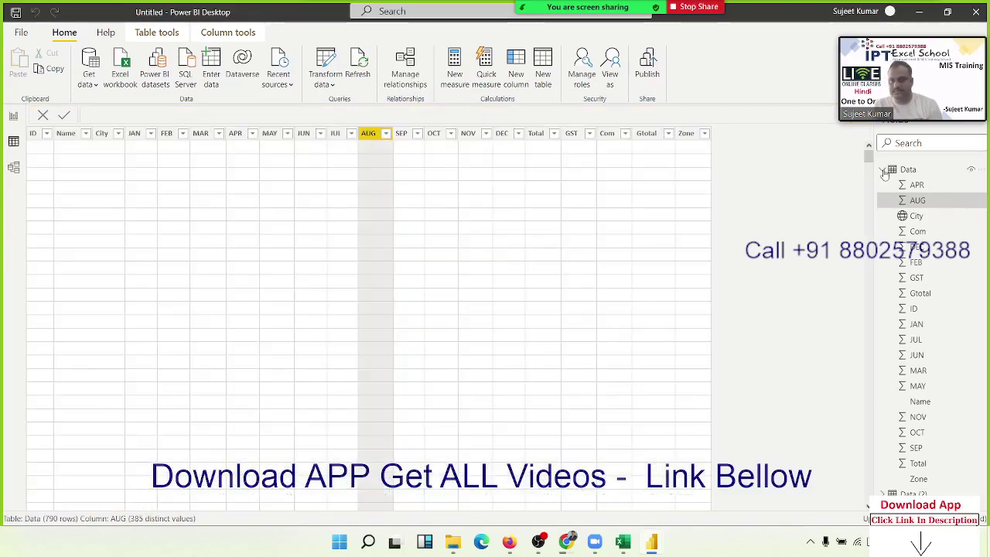
- Delete the JUN by Name pie chart, expand Data (2), and add a new empty pie chart
left_click(882, 169)
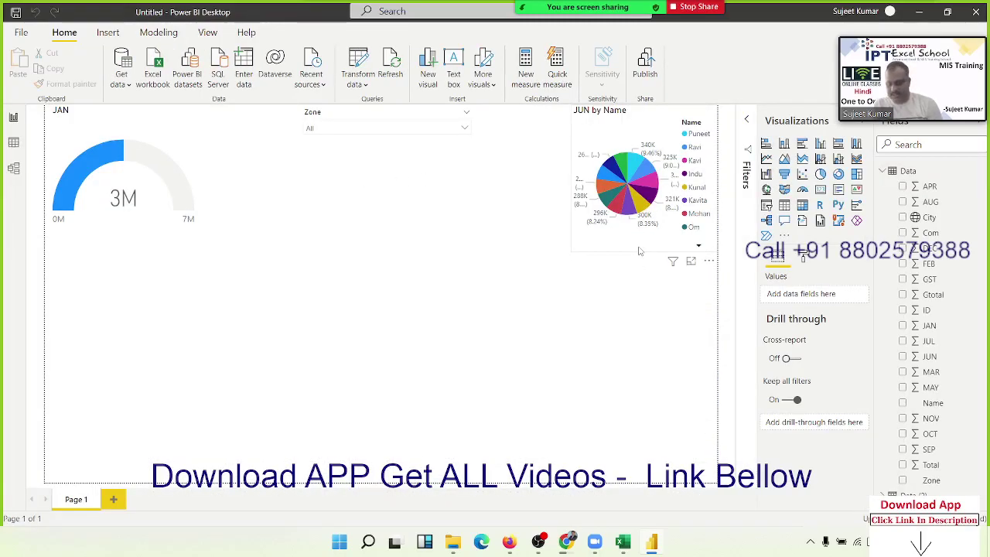
key("Delete")
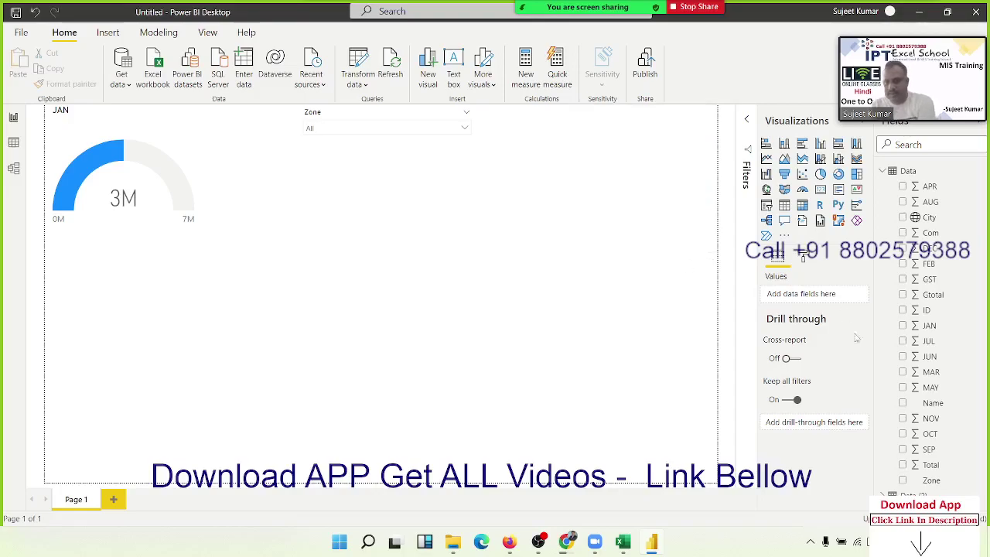
left_click(883, 173)
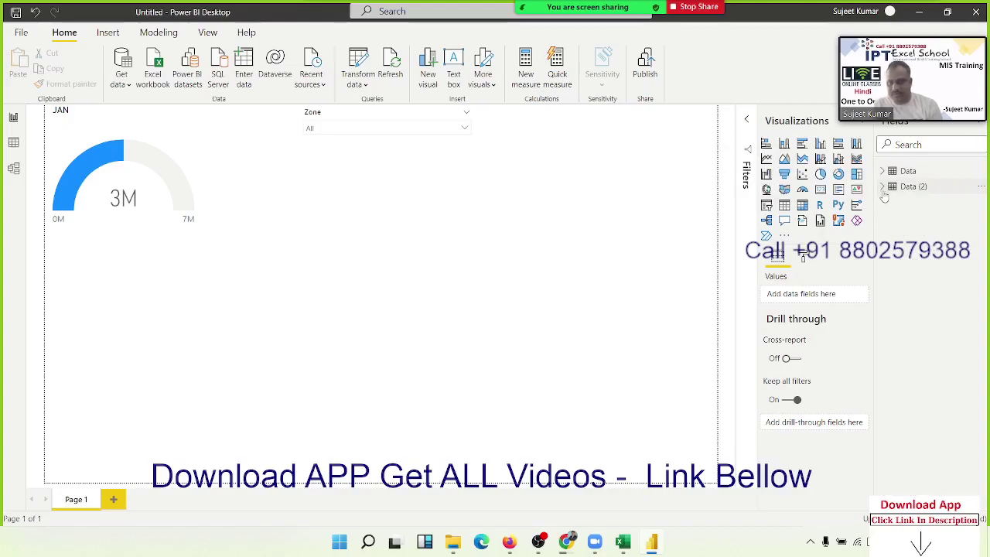
left_click(883, 186)
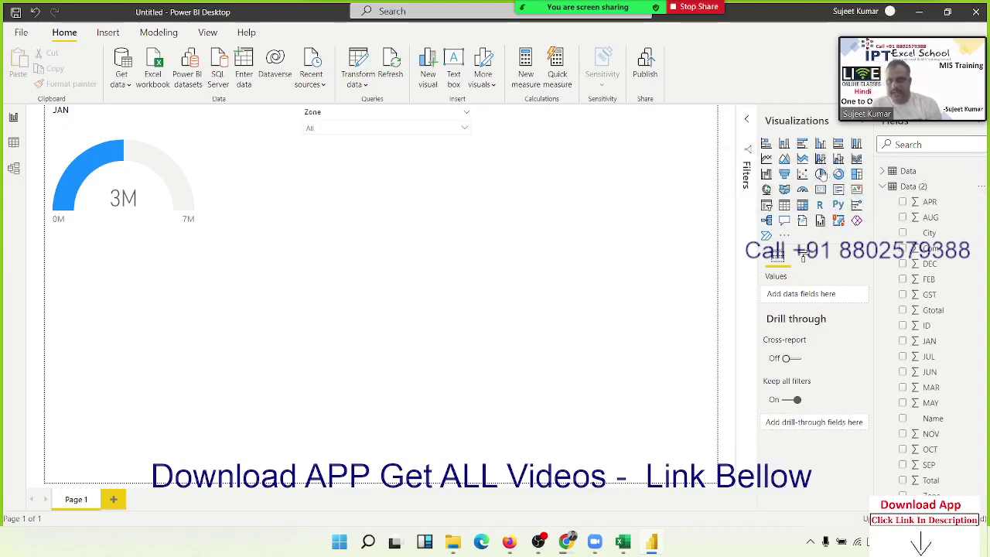
left_click(821, 174)
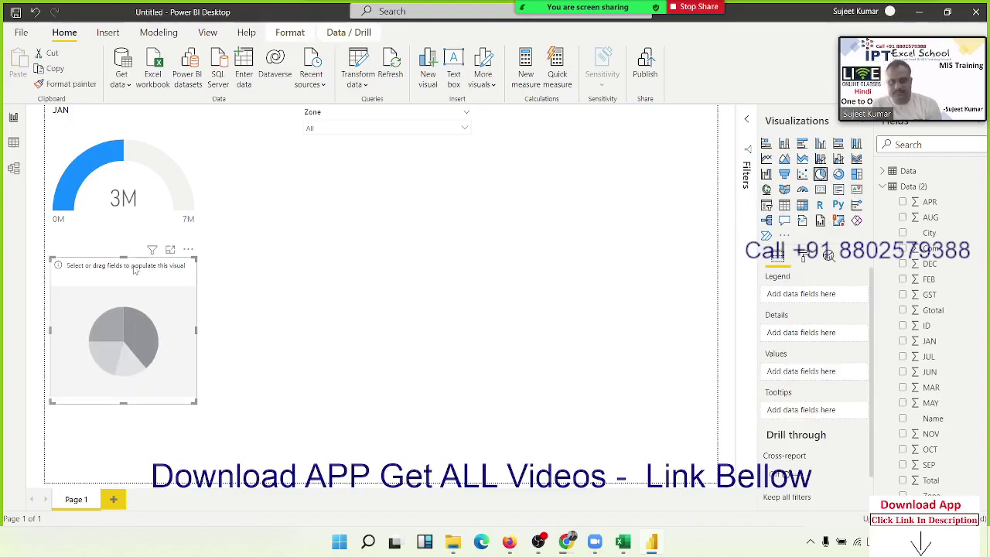
- Move the new pie to the upper right and fill it with Data (2)'s MAR split by Name
left_click_drag(155, 263, 415, 271)
left_click_drag(489, 256, 630, 126)
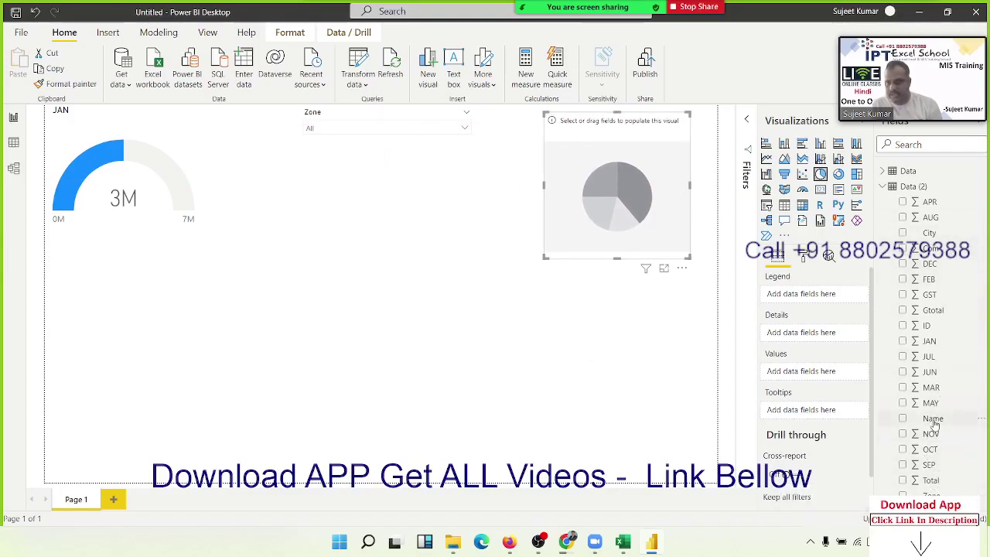
left_click_drag(933, 418, 635, 232)
left_click_drag(932, 387, 666, 221)
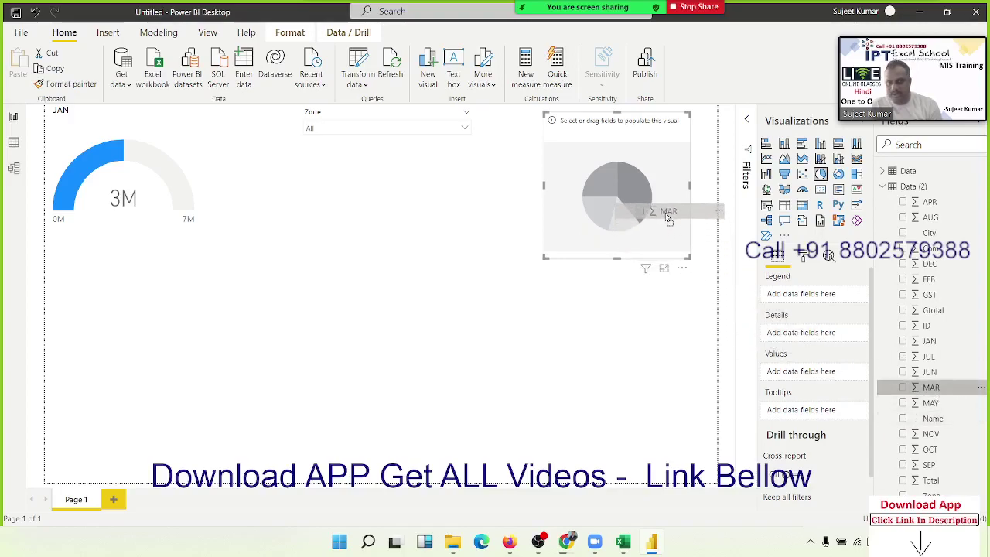
left_click(903, 388)
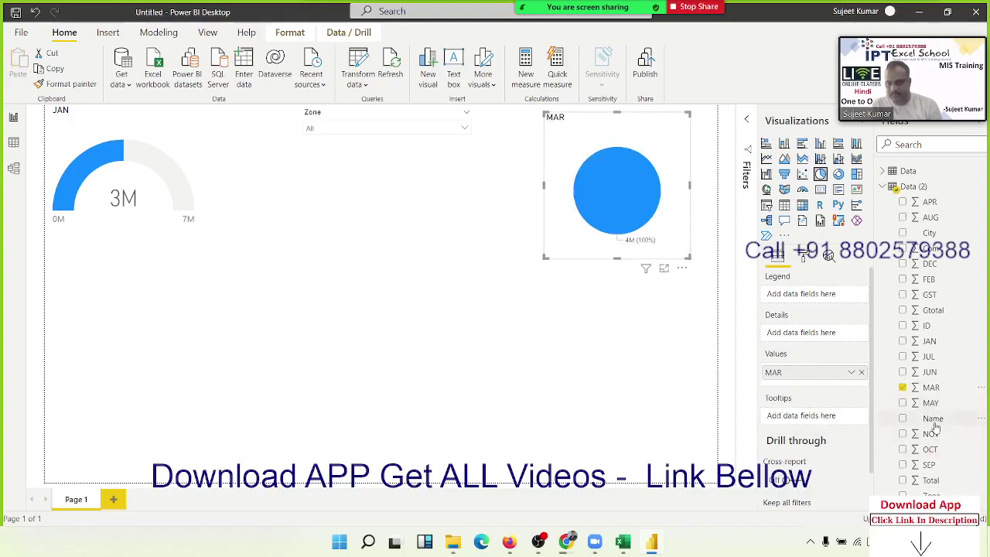
left_click_drag(934, 418, 611, 197)
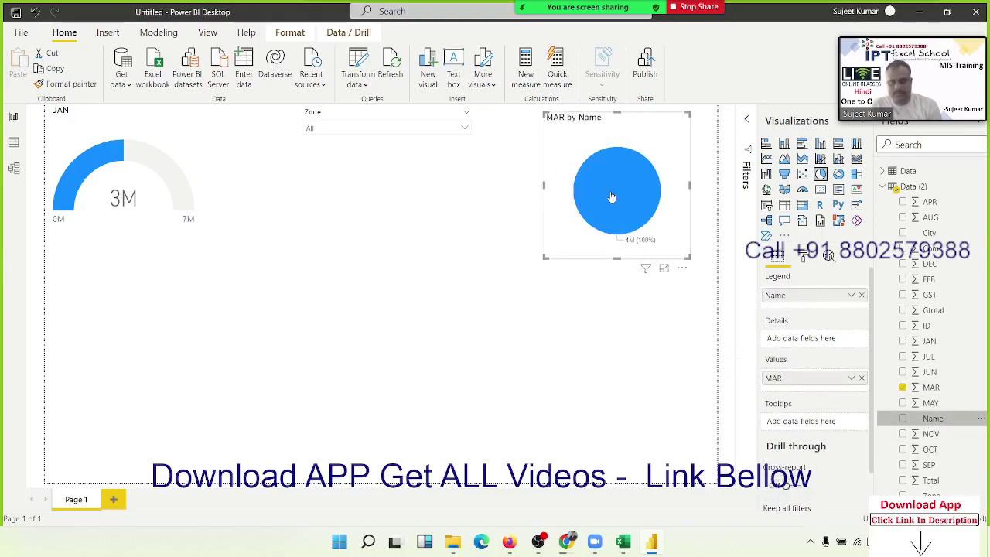
left_click(689, 267)
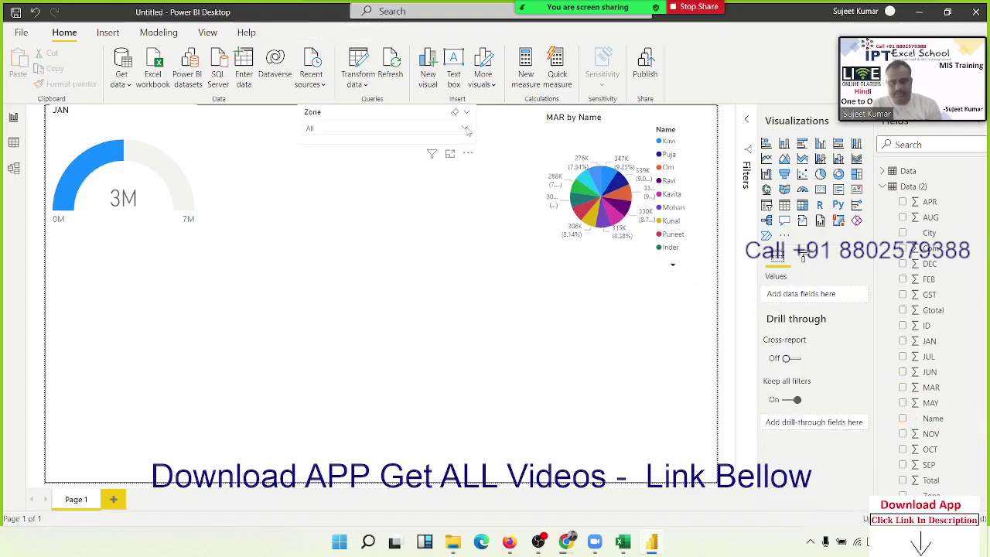
- Set the Zone slicer through East and North to South (gauge 621K), then show the Data view
left_click(465, 130)
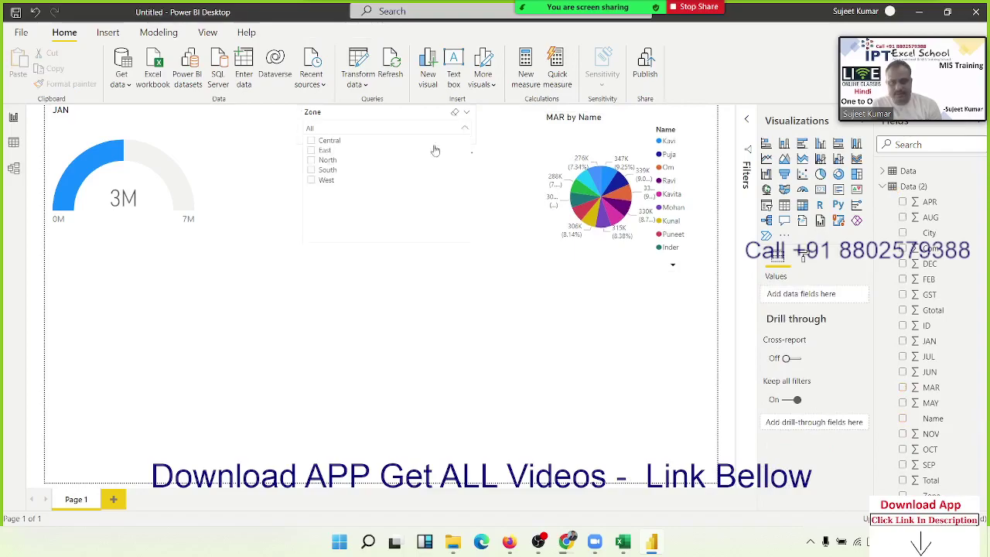
left_click(324, 153)
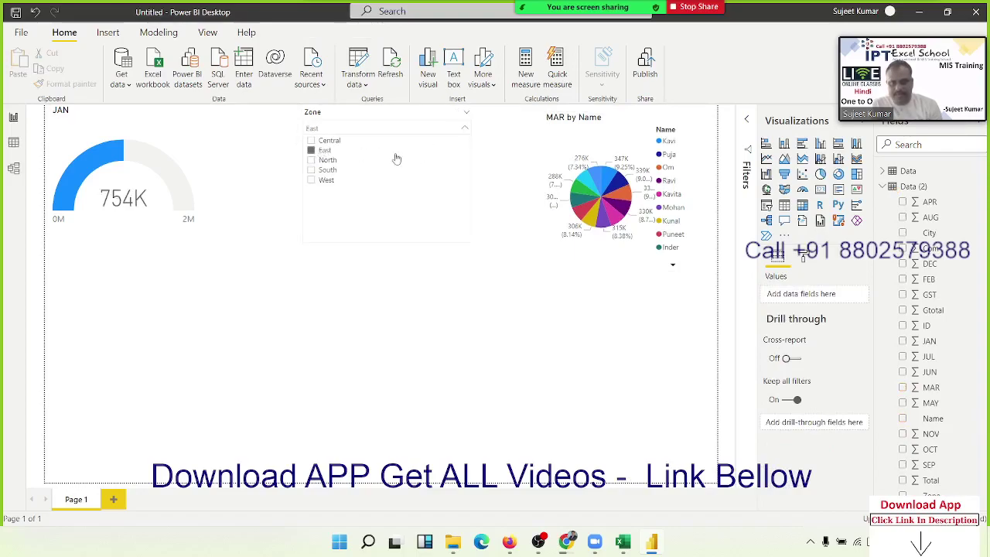
left_click(331, 161)
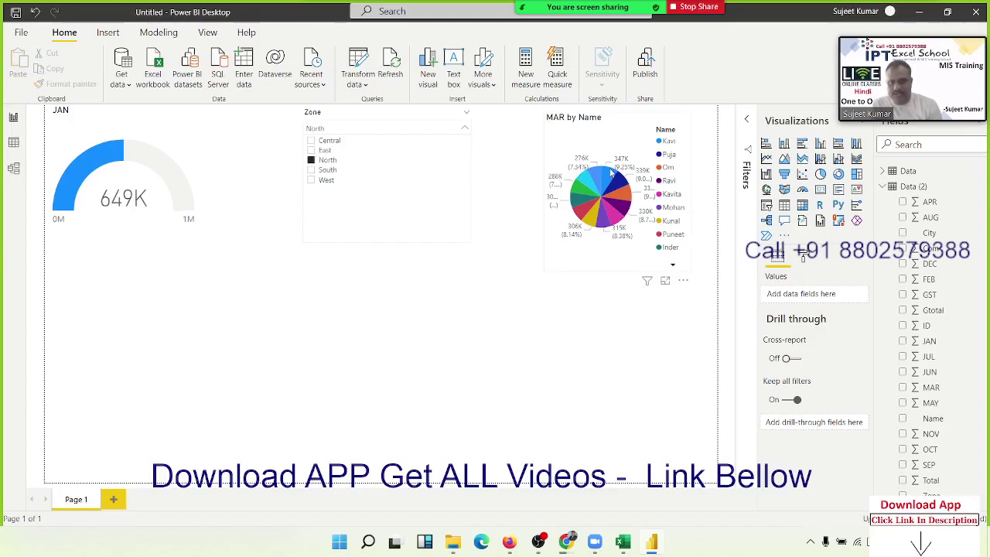
mouse_move(608, 171)
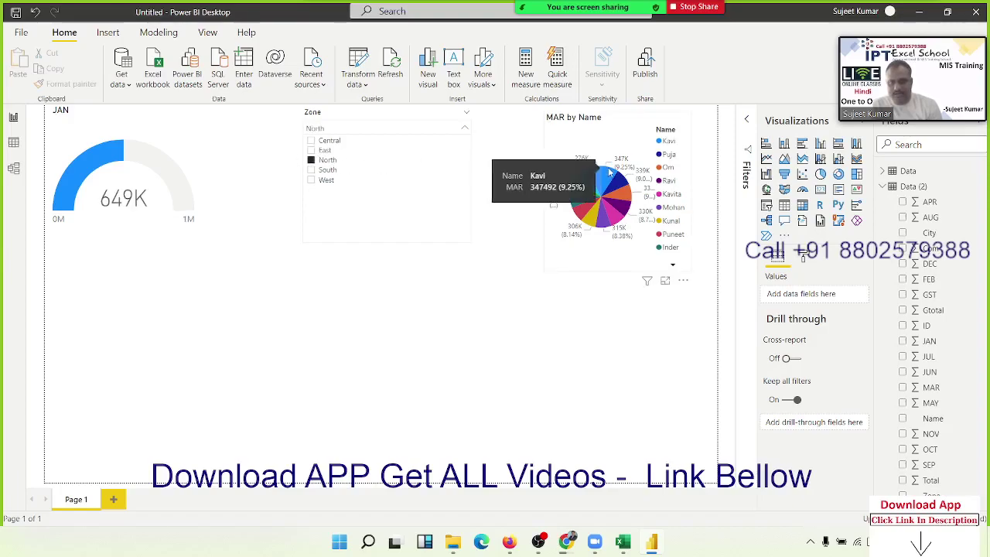
left_click(317, 171)
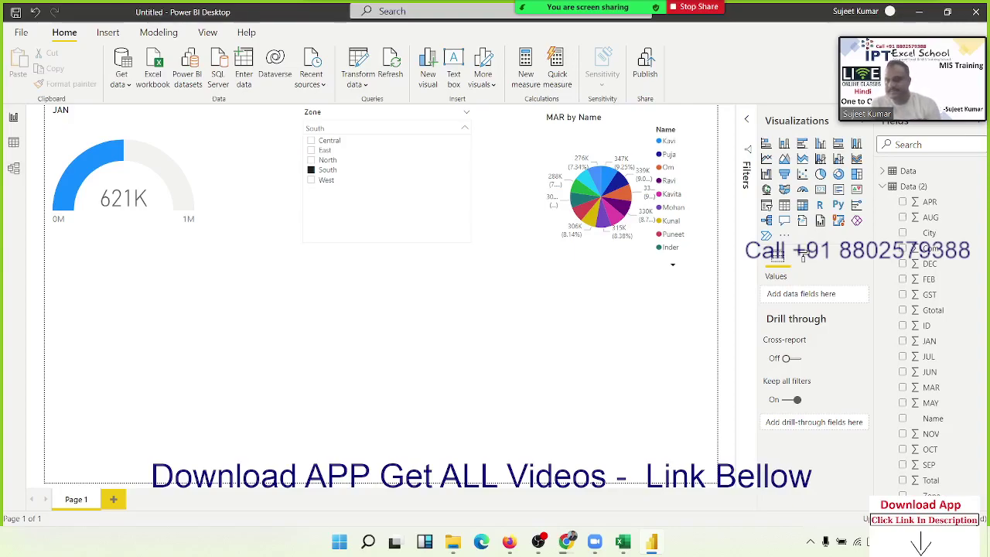
left_click(17, 146)
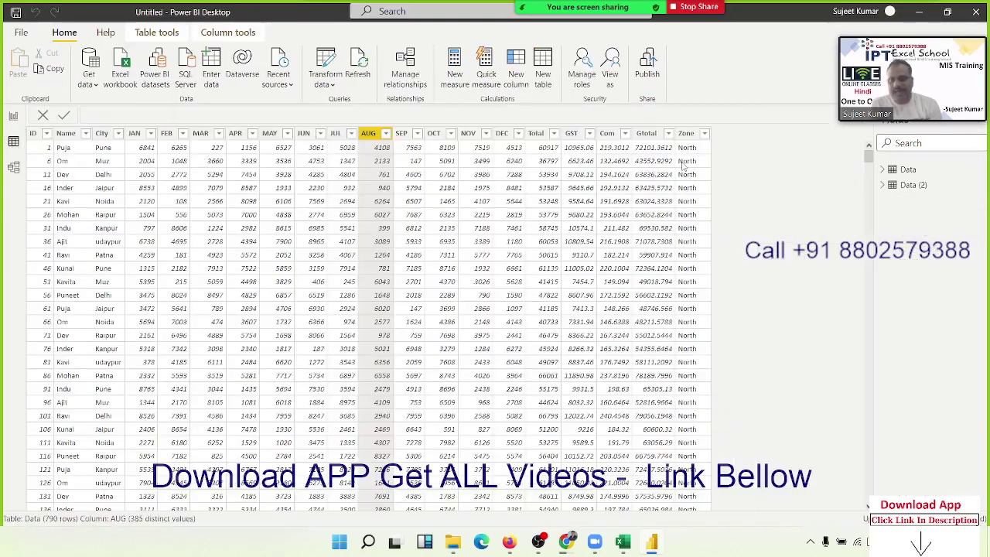
- Review the Data table's Zone, GST and Total columns before adding a calculated column
left_click(683, 163)
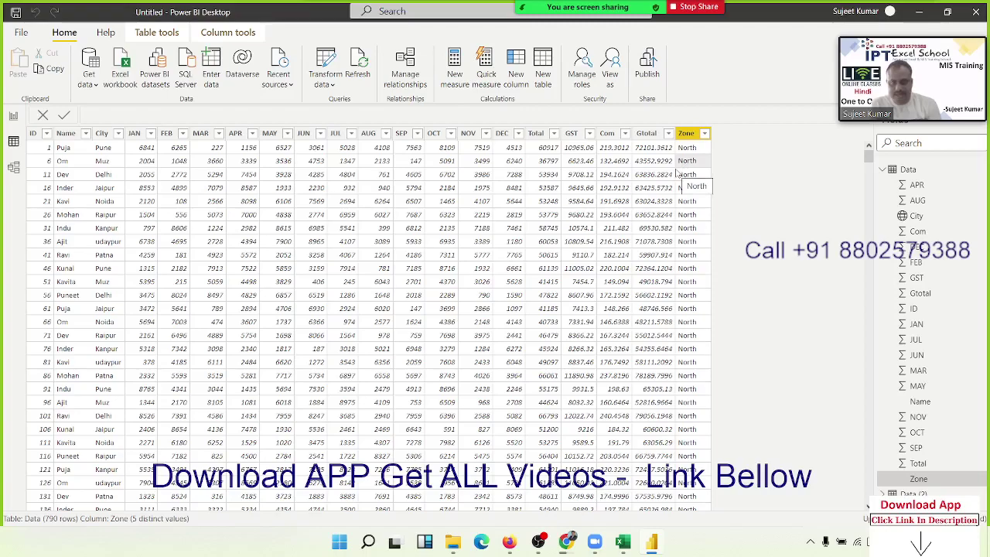
left_click(572, 136)
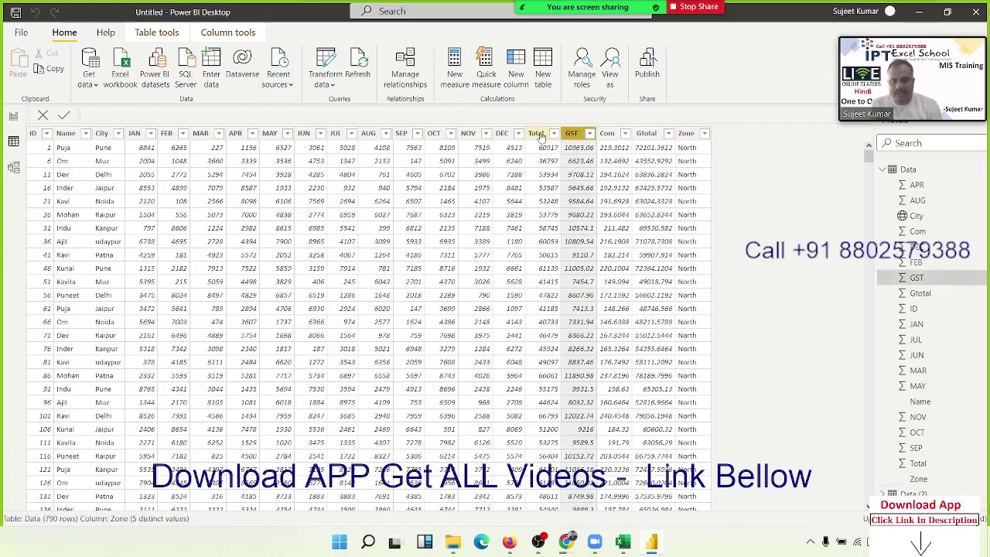
left_click(543, 133)
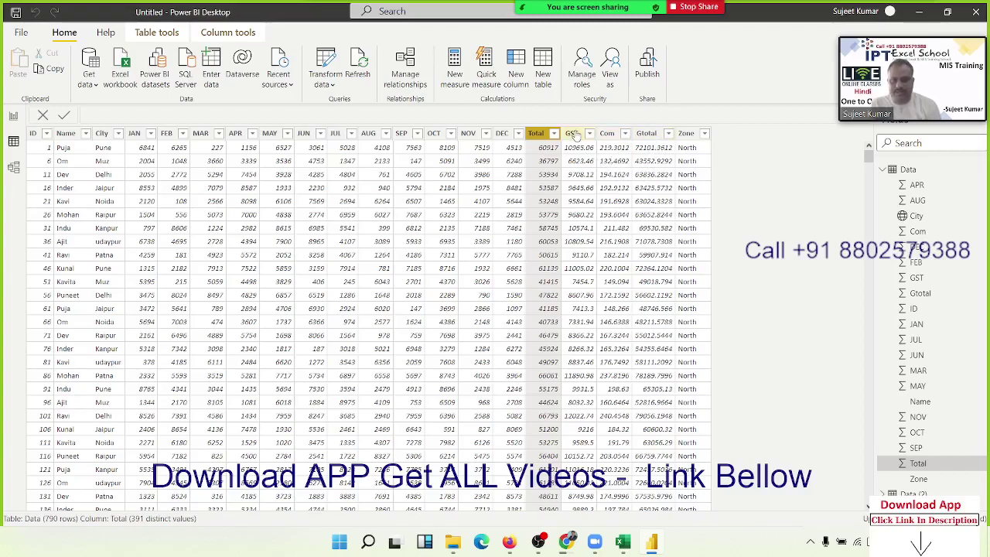
left_click(573, 134)
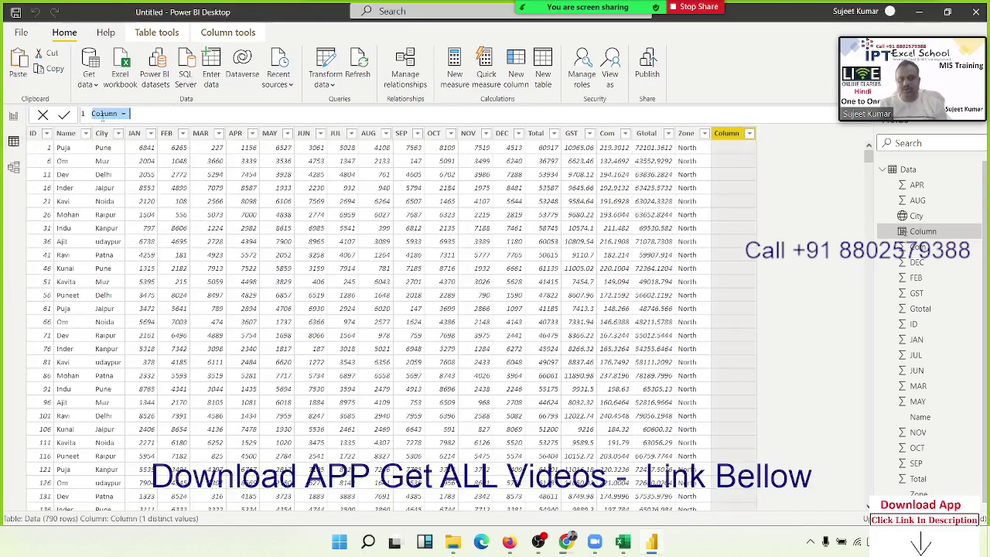
- Define the new Data column as GST% = Data[GST]/Data[Total], giving 0.18 per row
double_click(103, 113)
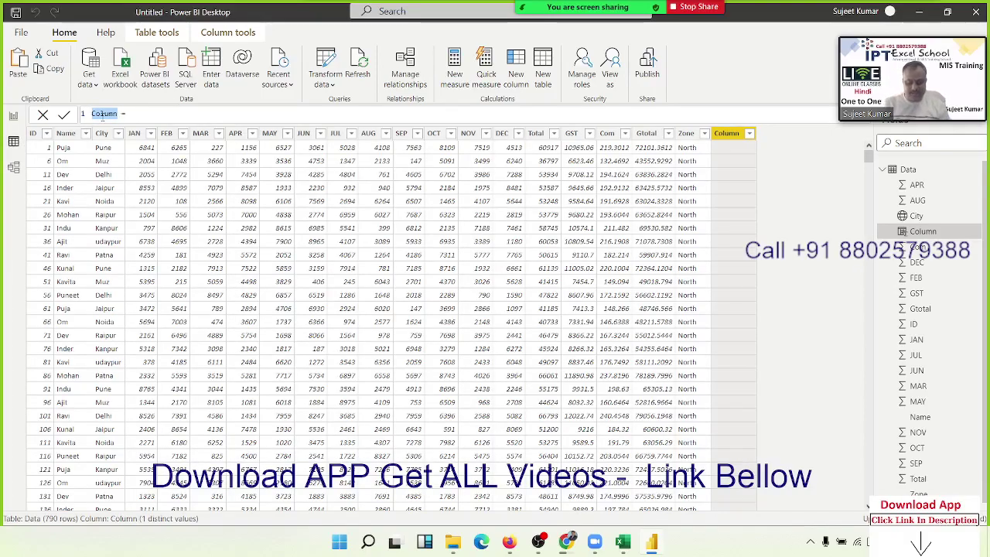
type("GST")
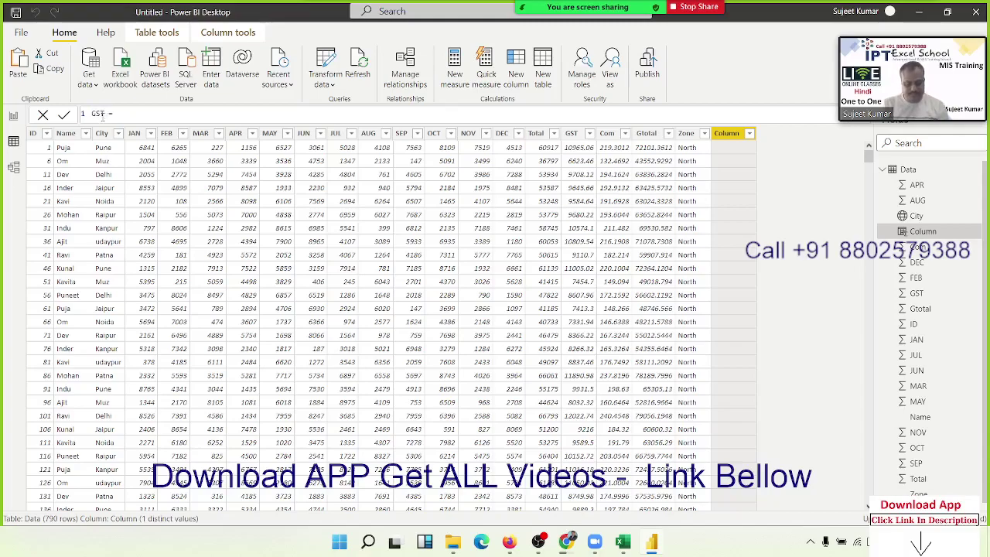
type("%")
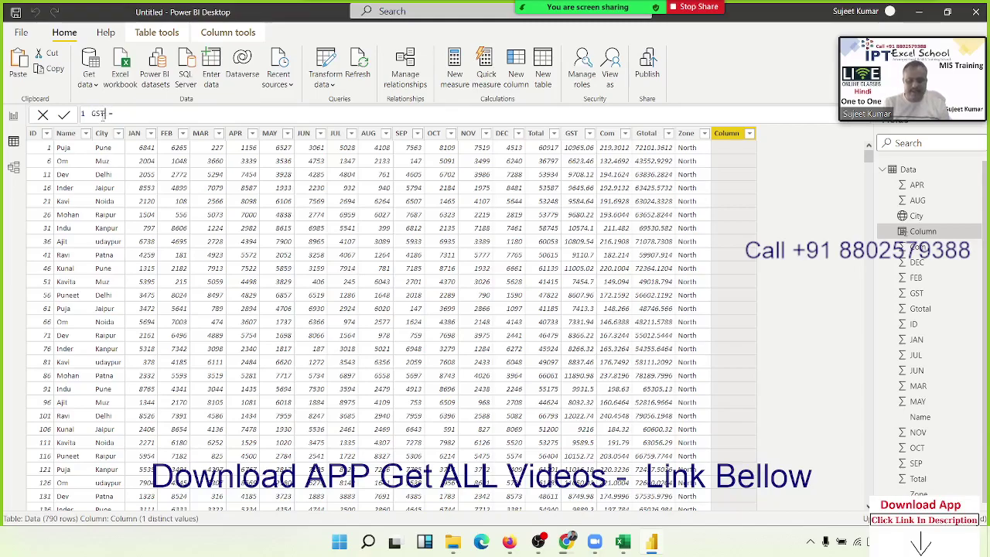
type(" = ")
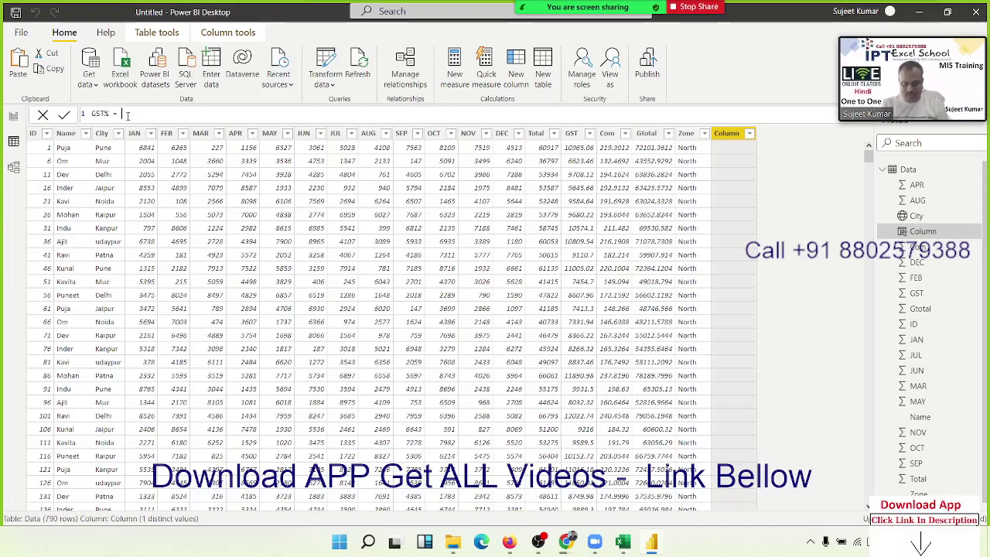
type("to")
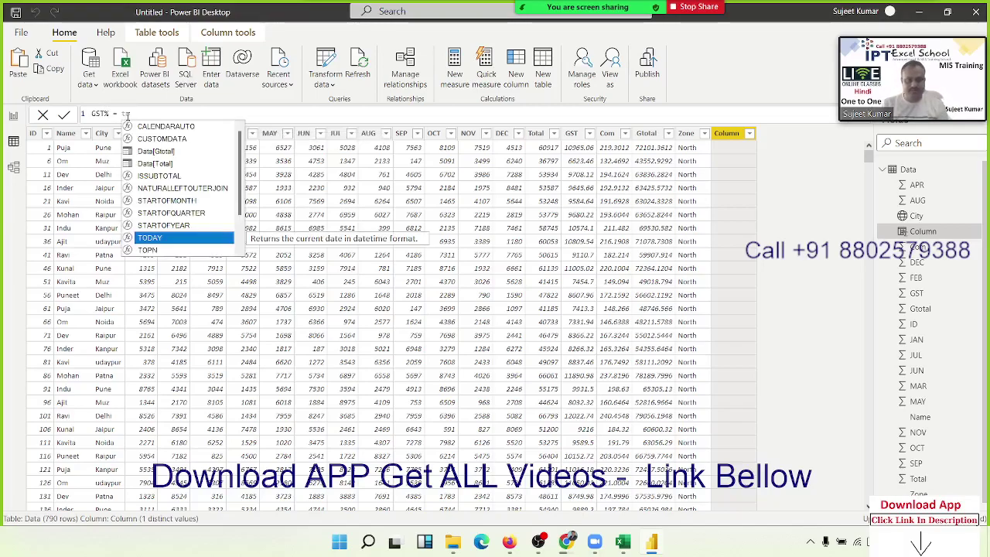
key("BackSpace")
key("BackSpace")
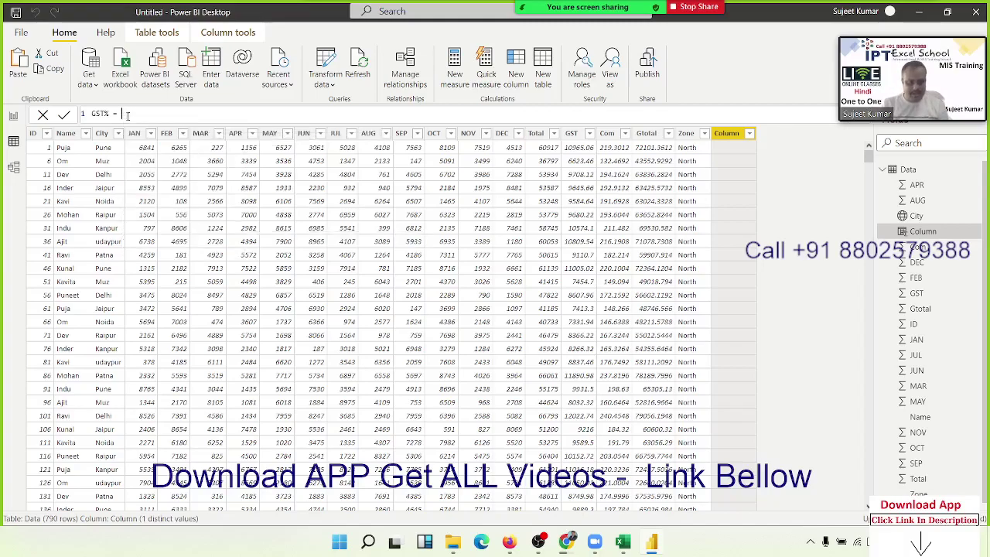
type("gs")
key("Tab")
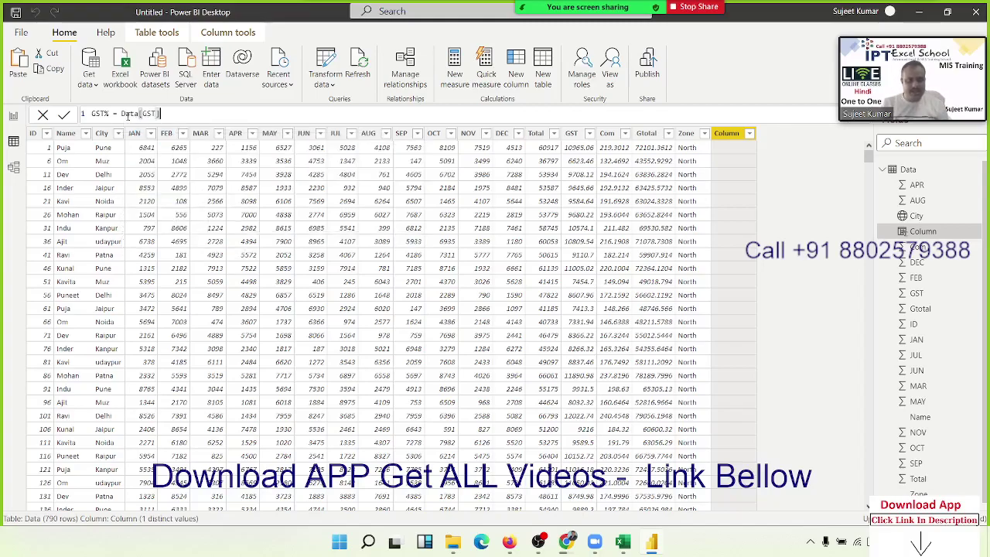
type("/t")
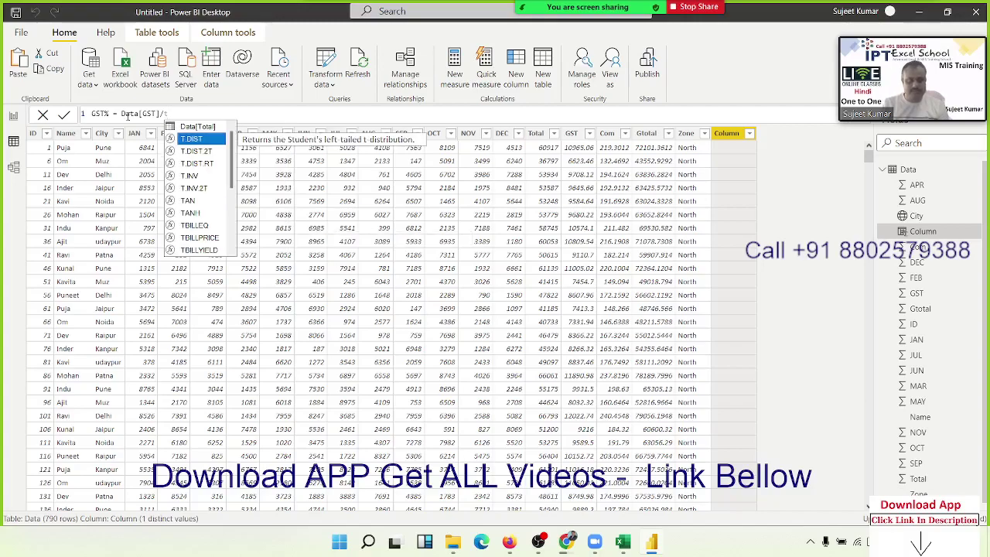
key("Up")
key("Tab")
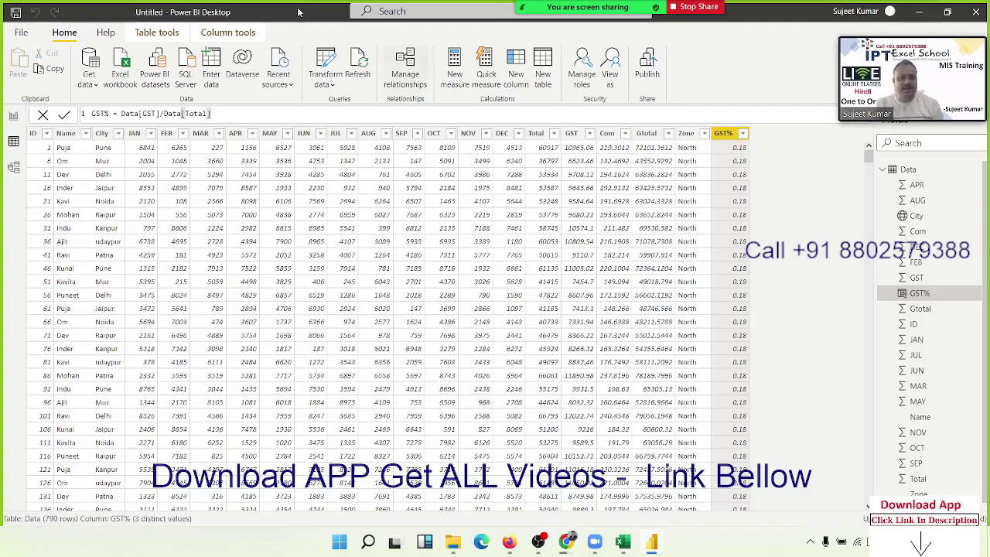
- Format the GST% column as a percentage
left_click(217, 33)
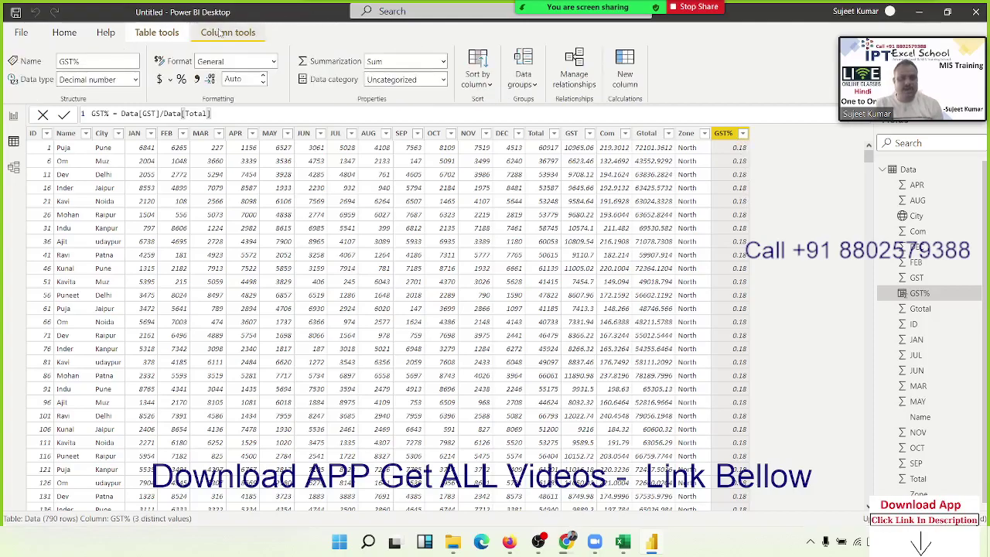
left_click(136, 81)
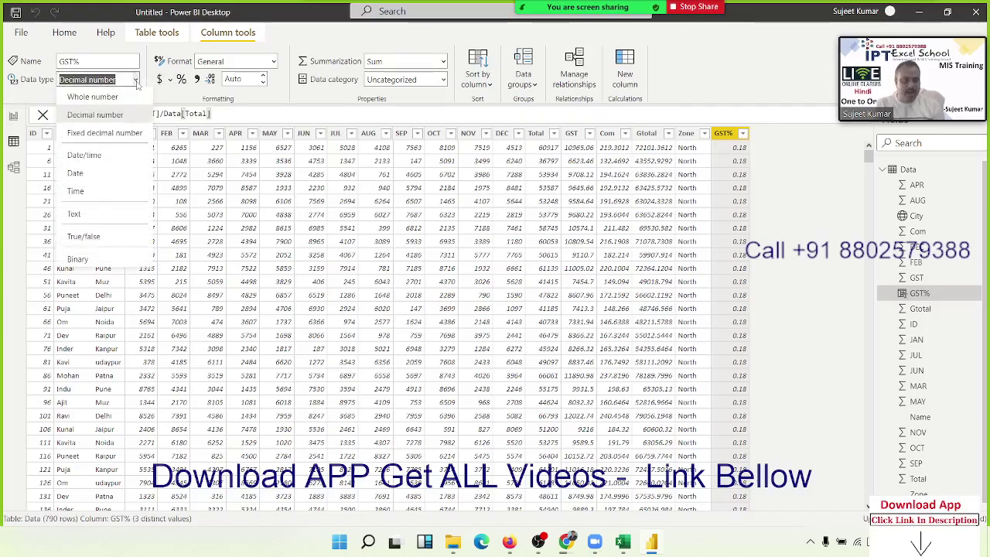
left_click(136, 81)
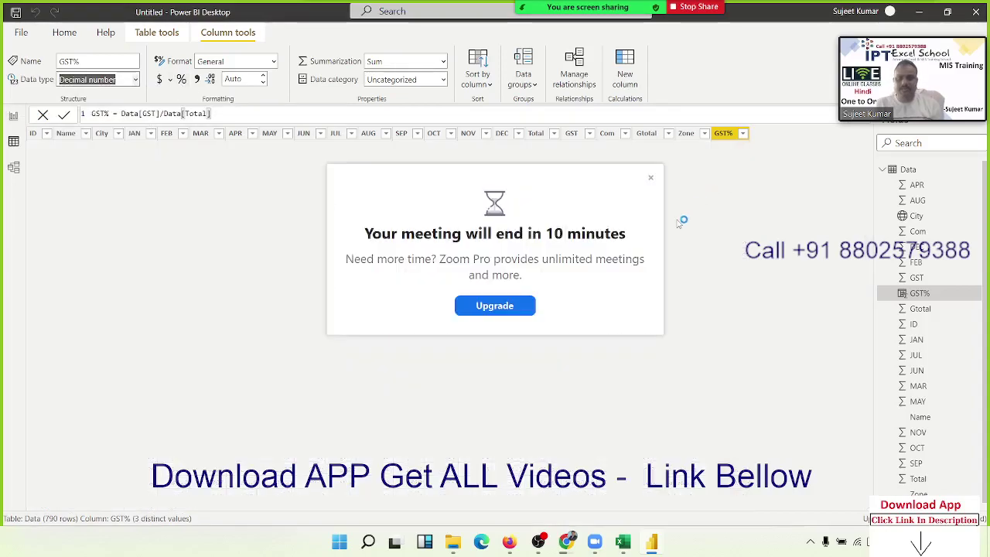
left_click(650, 178)
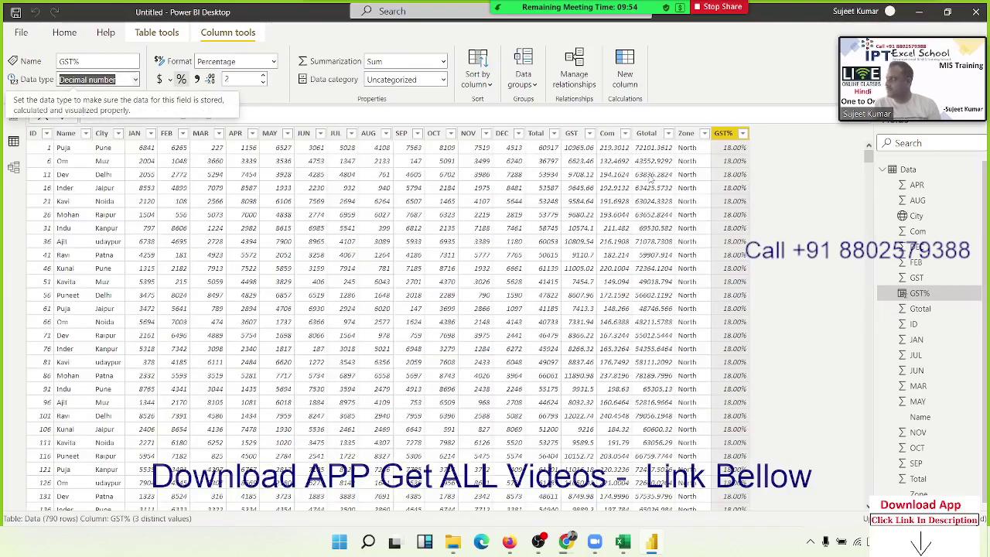
- Move through Report and Data views to the Model view showing Data and Data (2)
left_click(13, 120)
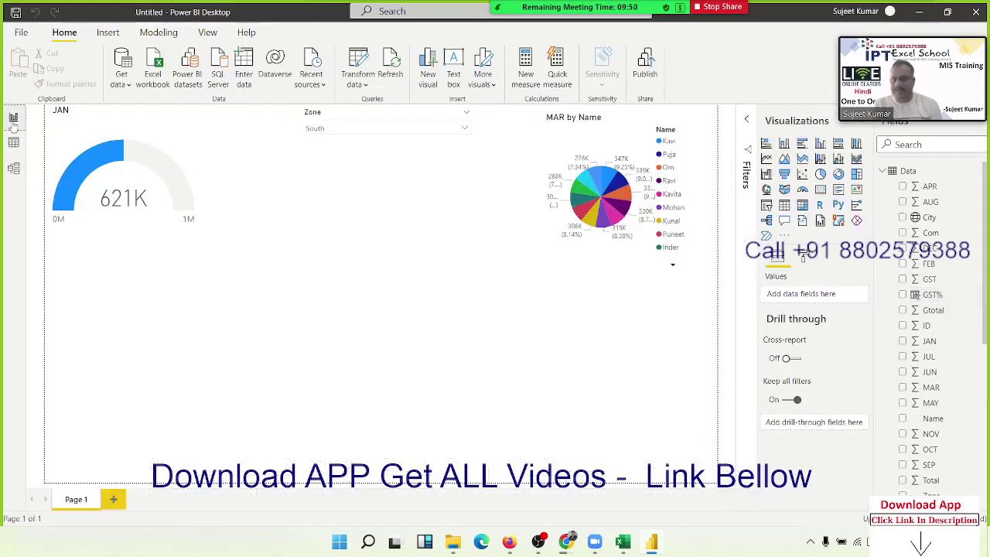
left_click(13, 143)
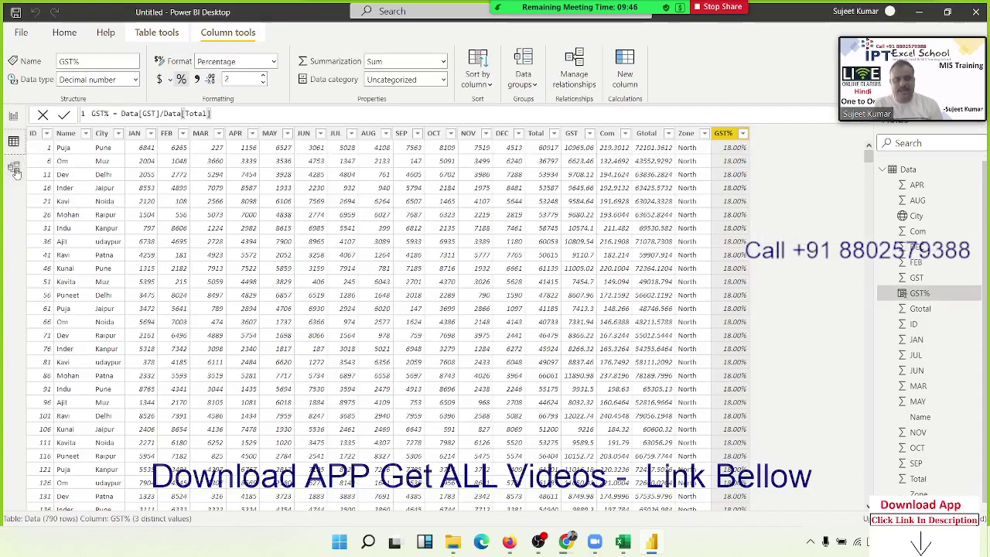
left_click(13, 168)
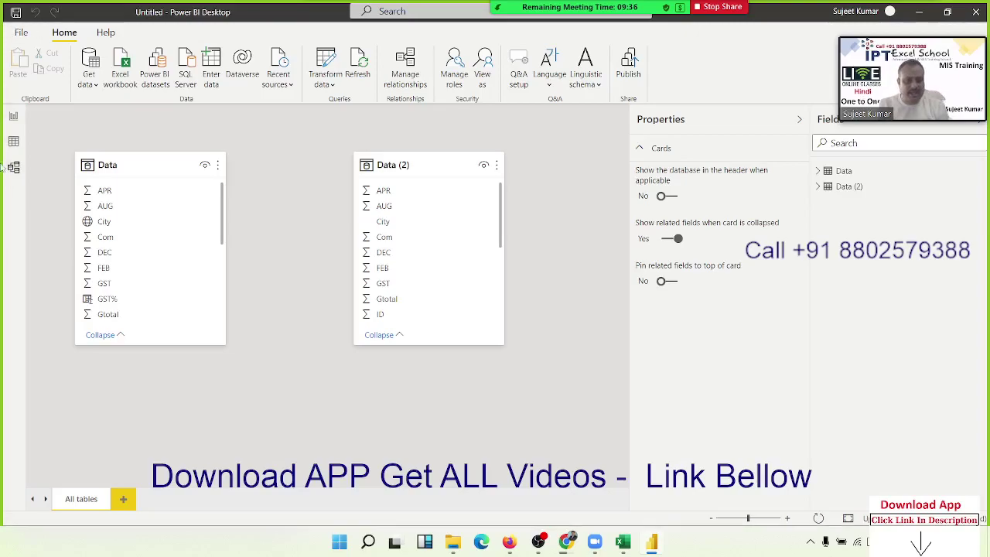
- Join Data and Data (2) on ID (many-to-many, both directions), then return to the report page
left_click(197, 208)
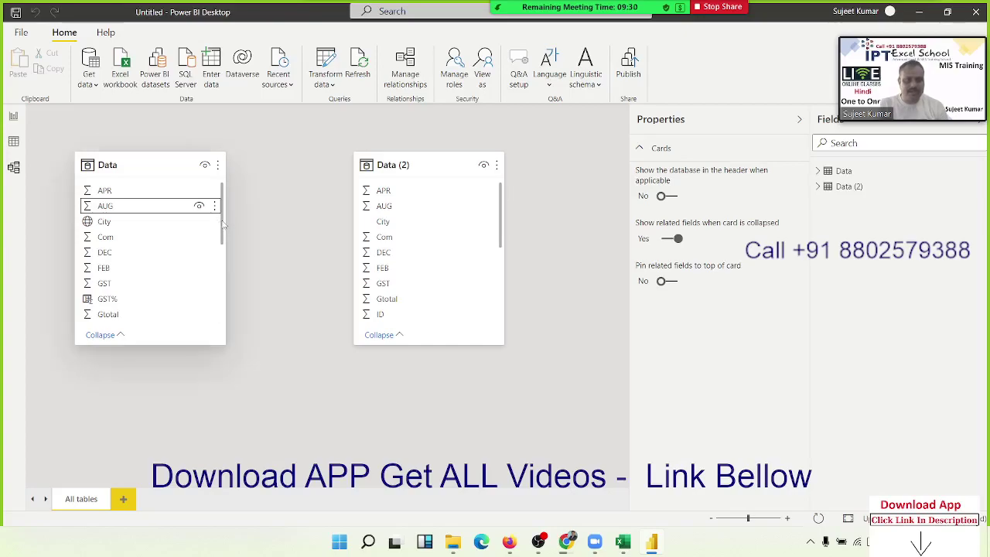
mouse_move(223, 224)
left_mouse_down()
mouse_move(227, 331)
mouse_move(227, 263)
left_mouse_up()
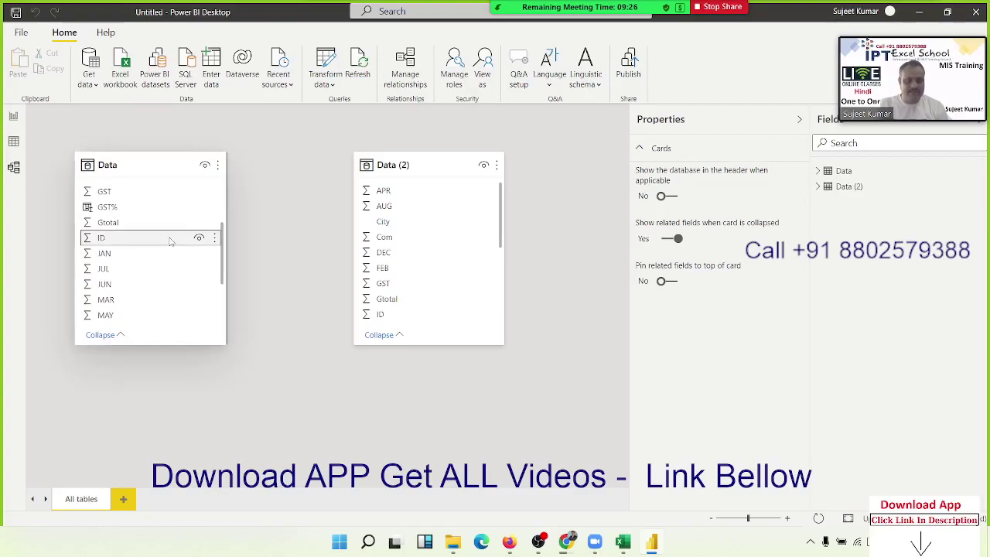
left_click(170, 240)
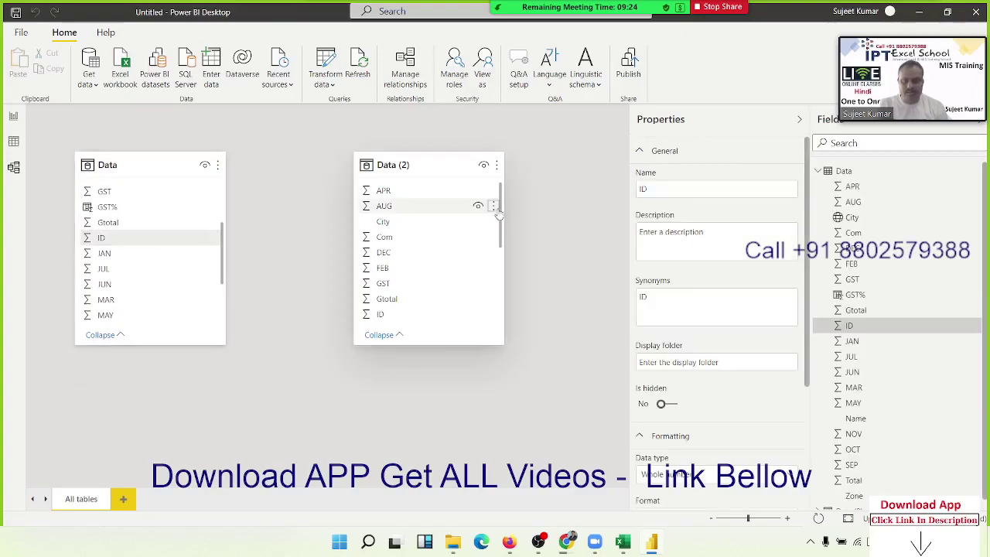
left_click_drag(499, 214, 511, 246)
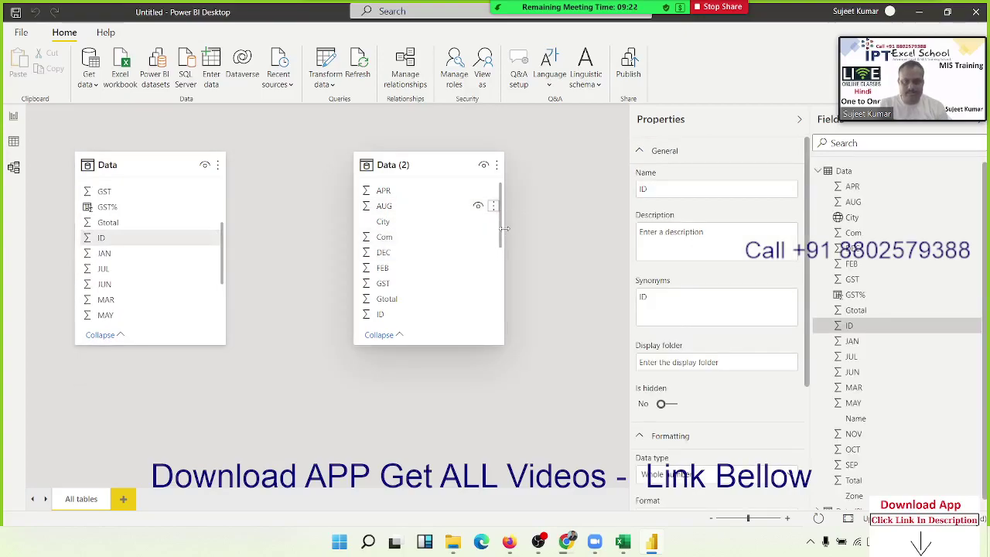
mouse_move(116, 239)
left_mouse_down()
mouse_move(399, 328)
mouse_move(394, 243)
left_mouse_up()
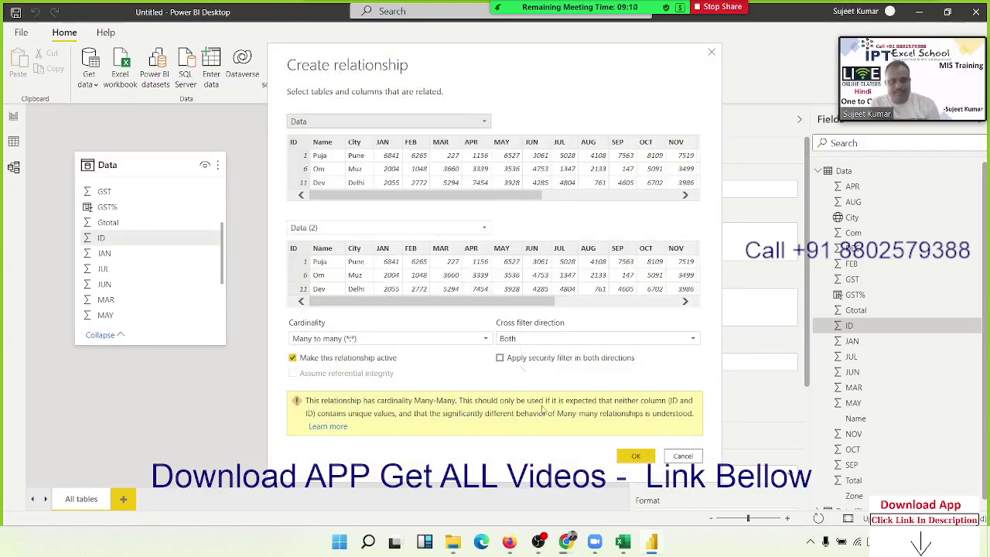
left_click(636, 456)
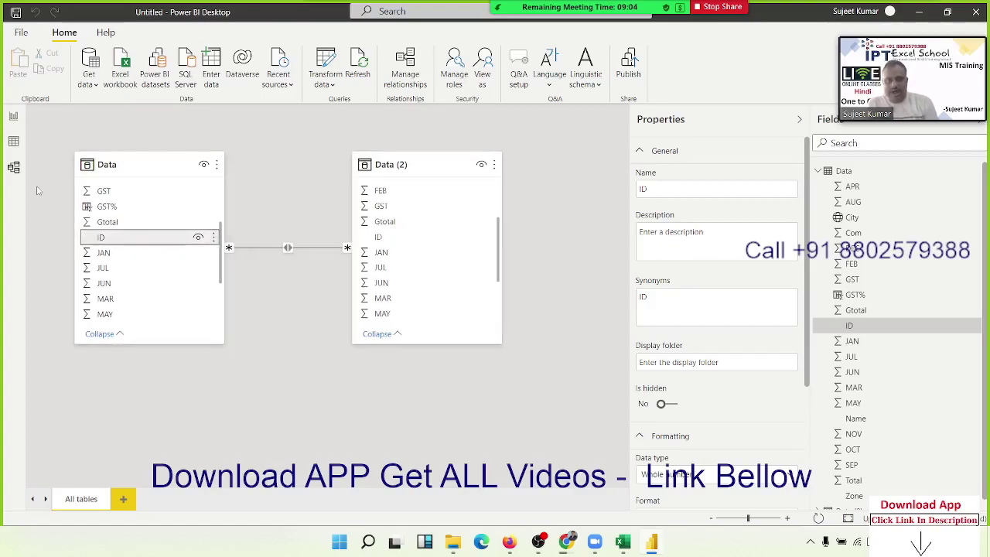
left_click(13, 116)
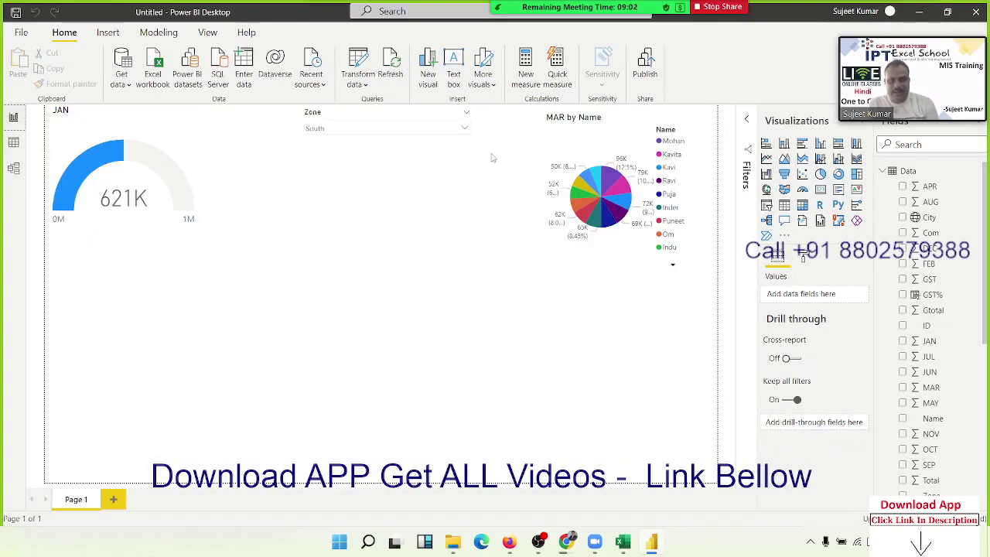
left_click(464, 128)
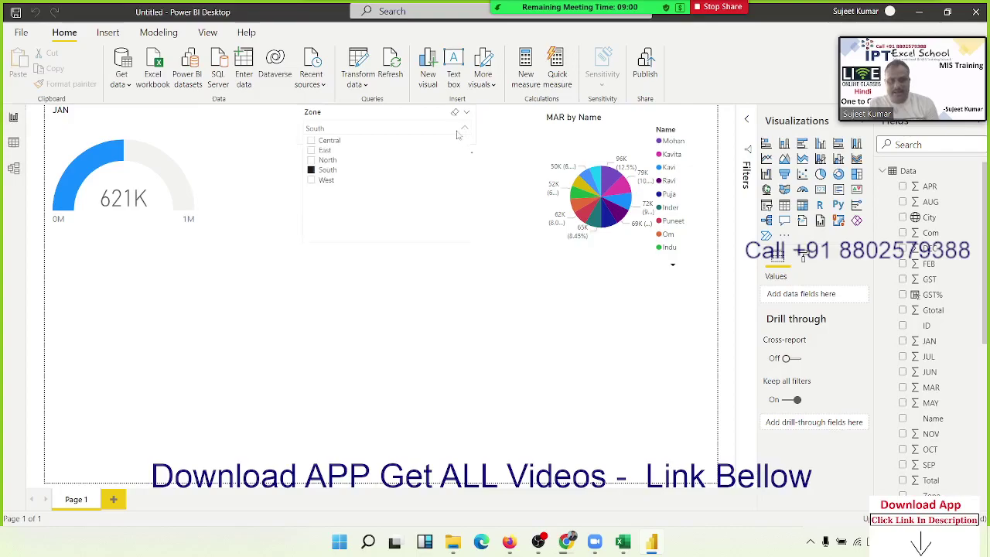
left_click(313, 153)
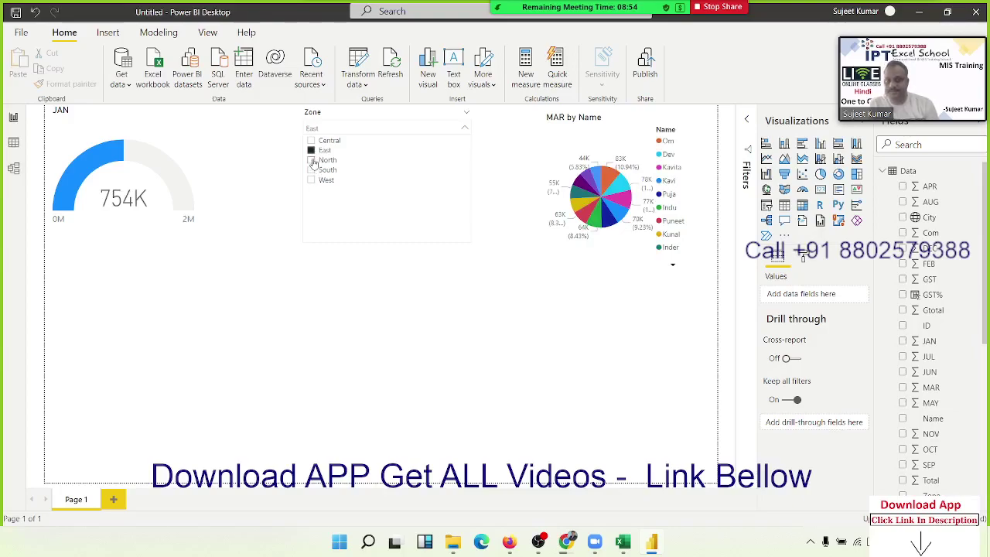
left_click(312, 160)
left_click(311, 170)
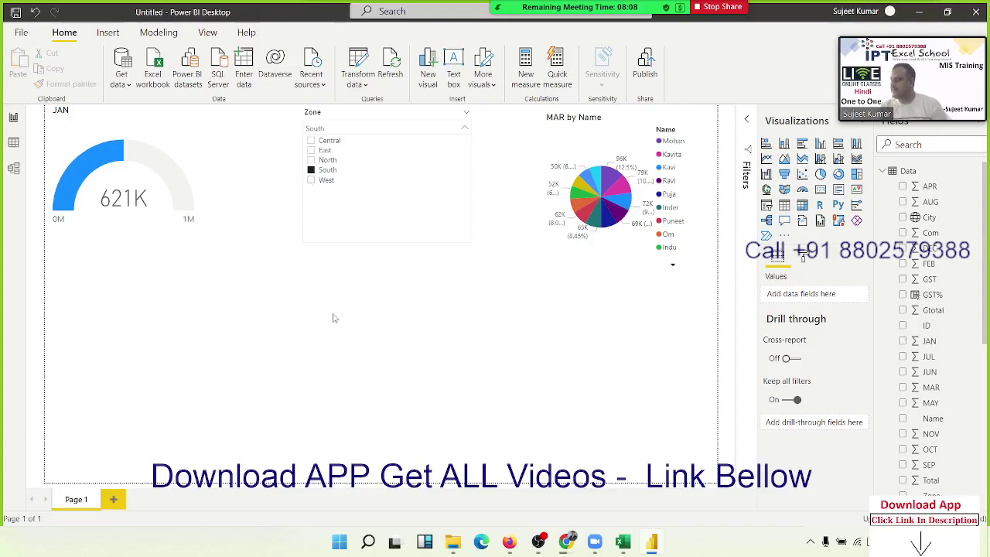
left_click(384, 403)
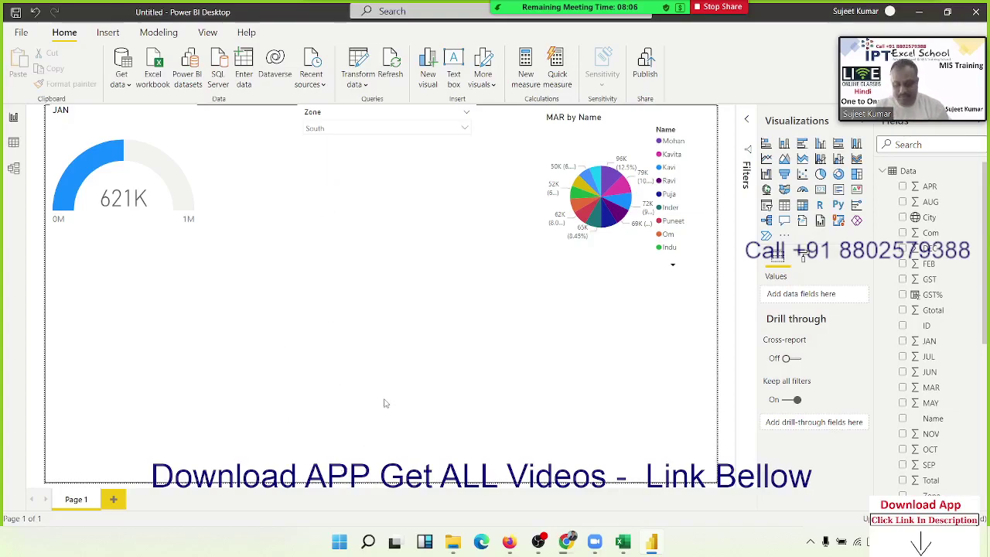